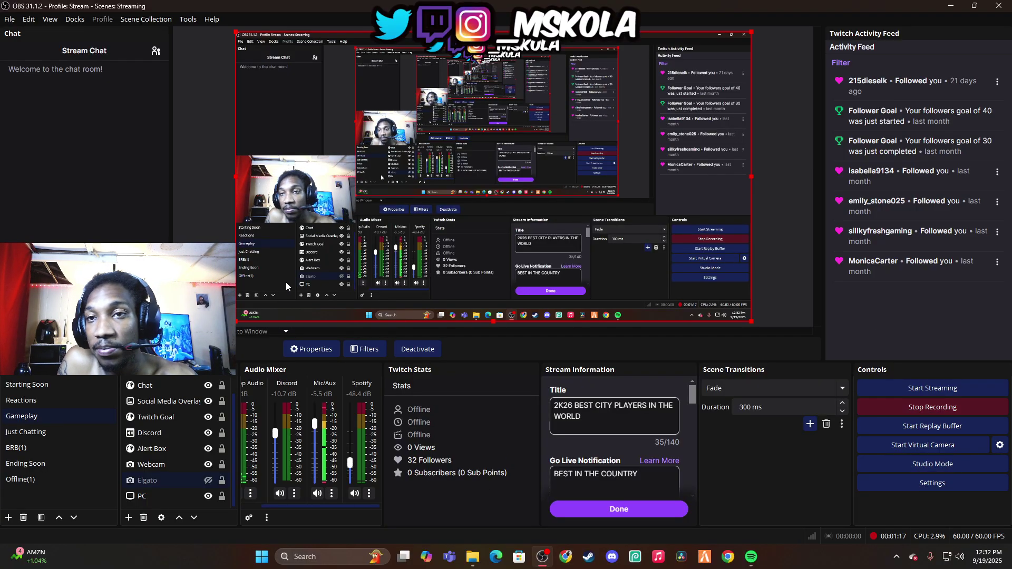
{"action": "left_click", "coordinate": [199, 497]}
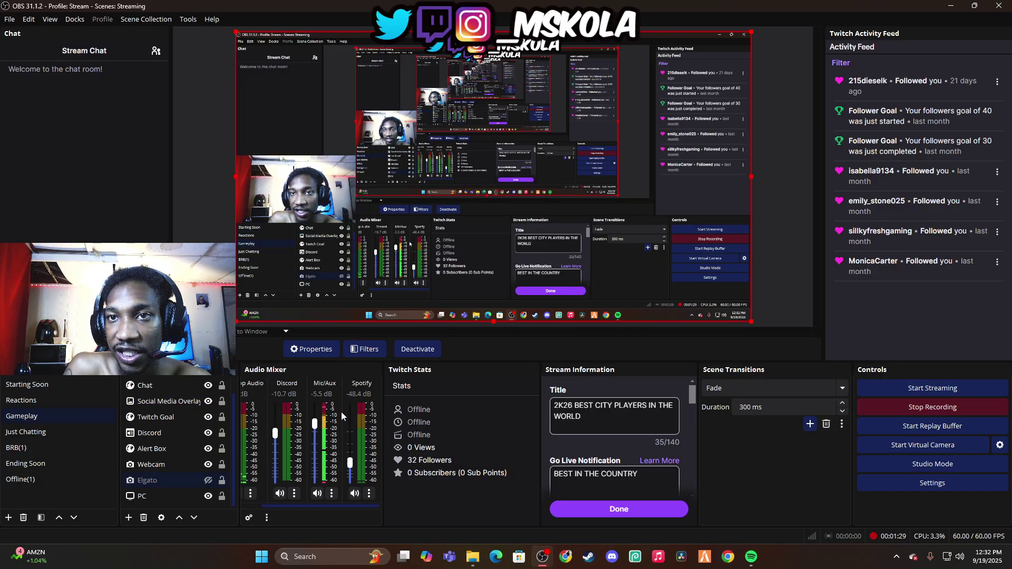
{"action": "scroll", "coordinate": [281, 507], "scroll_direction": "left", "scroll_amount": 2}
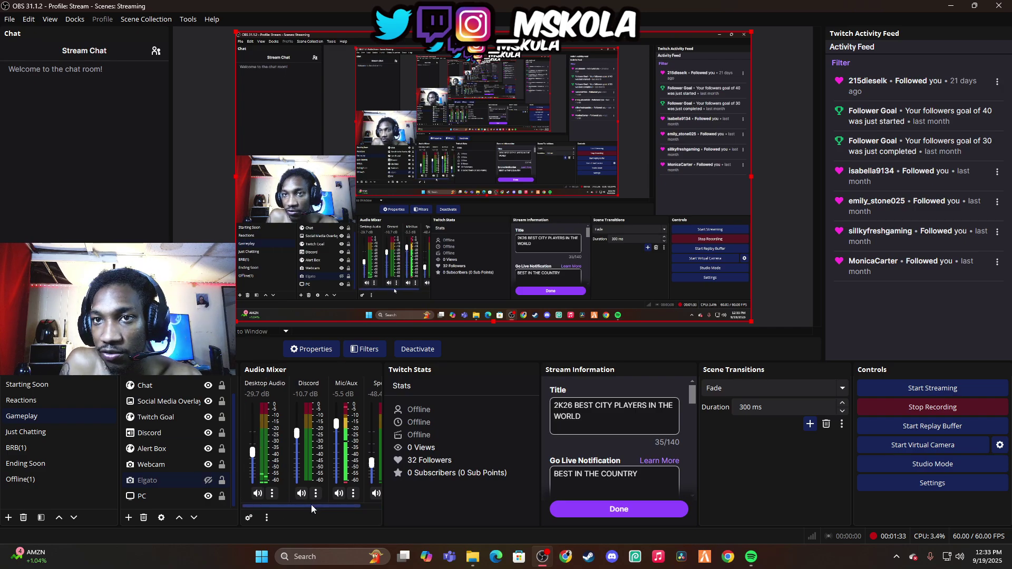
{"action": "left_click_drag", "start_coordinate": [303, 509], "coordinate": [294, 507]}
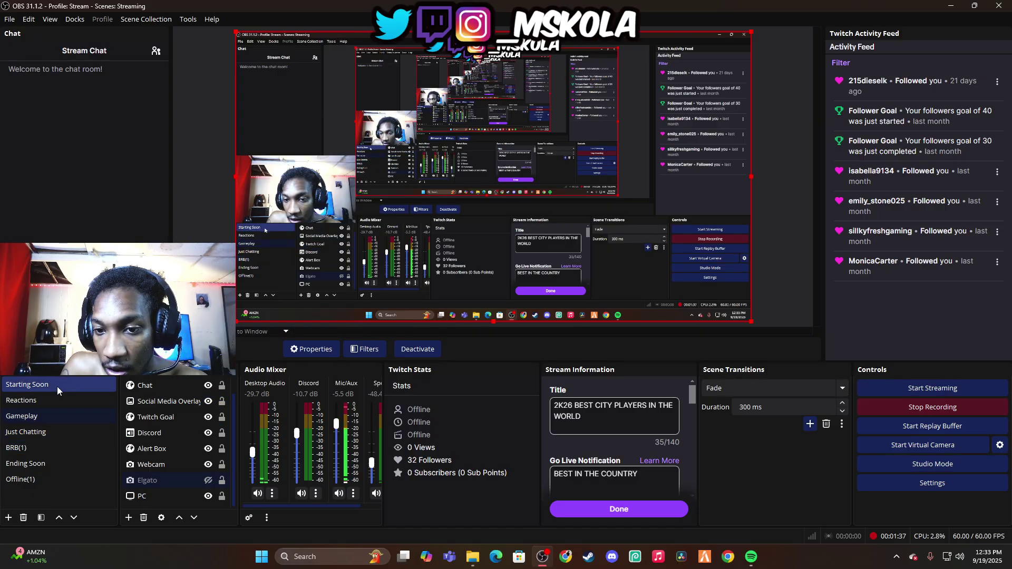
{"action": "left_click", "coordinate": [168, 413]}
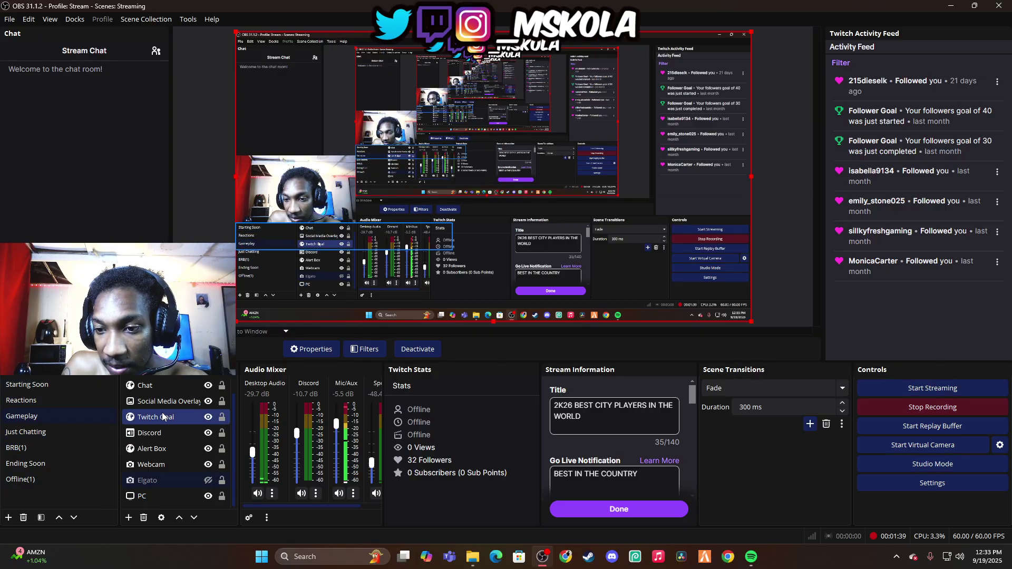
{"action": "left_click", "coordinate": [28, 383]}
{"action": "left_click", "coordinate": [53, 402]}
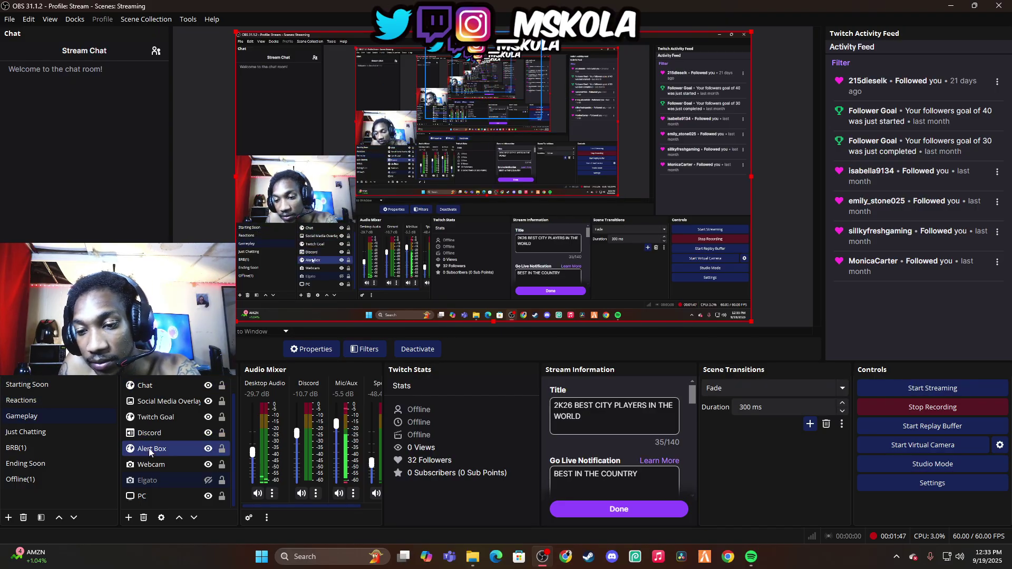
- Add a new Video Capture Device source named ELGATO2.0 to the Gameplay scene
{"action": "left_click", "coordinate": [129, 519]}
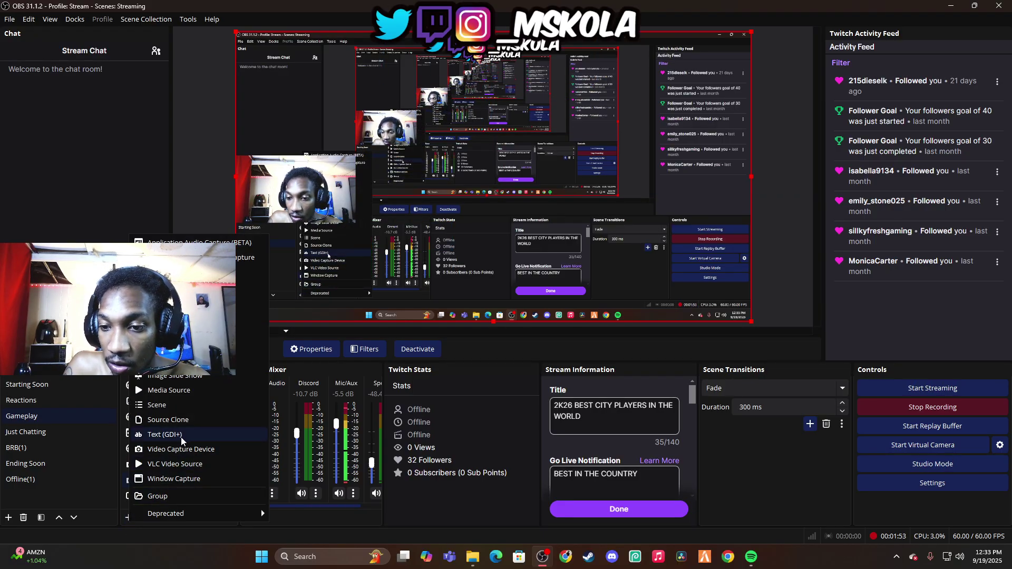
{"action": "left_click", "coordinate": [176, 451]}
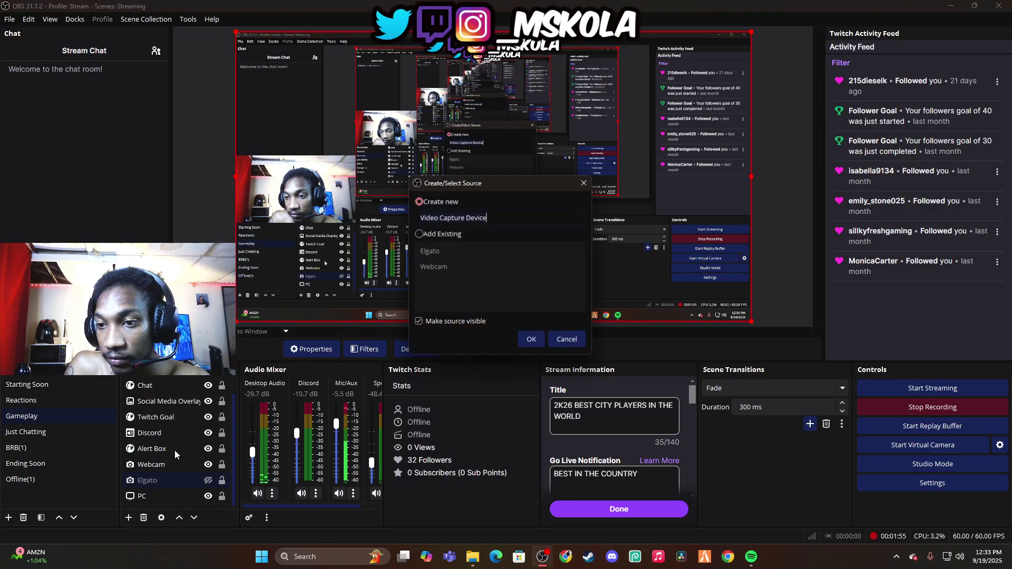
{"action": "left_click", "coordinate": [537, 214]}
{"action": "key", "text": "ctrl+a"}
{"action": "key", "text": "BackSpace"}
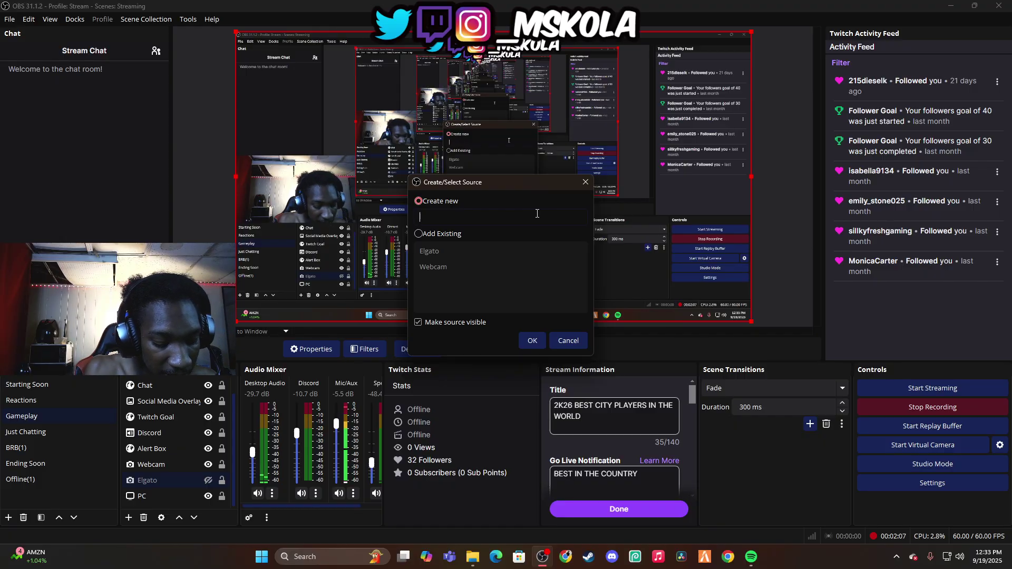
{"action": "type", "text": "EL"}
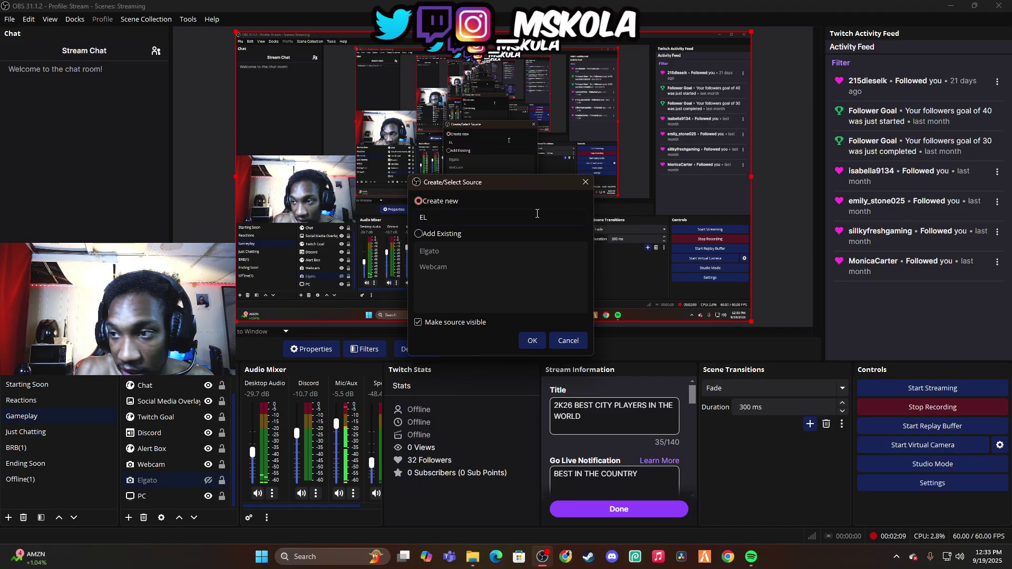
{"action": "type", "text": "GATO"}
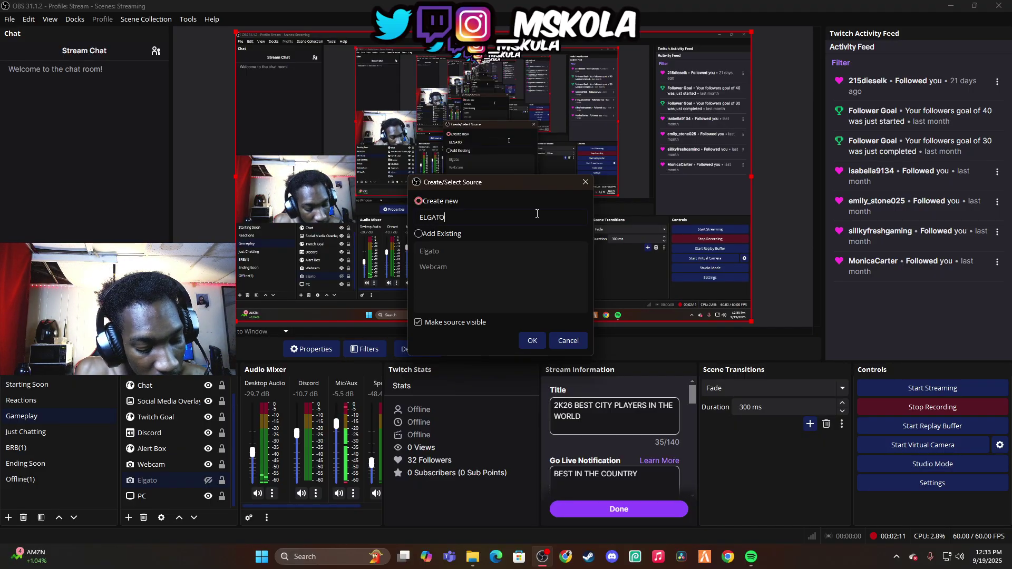
{"action": "type", "text": "2.0"}
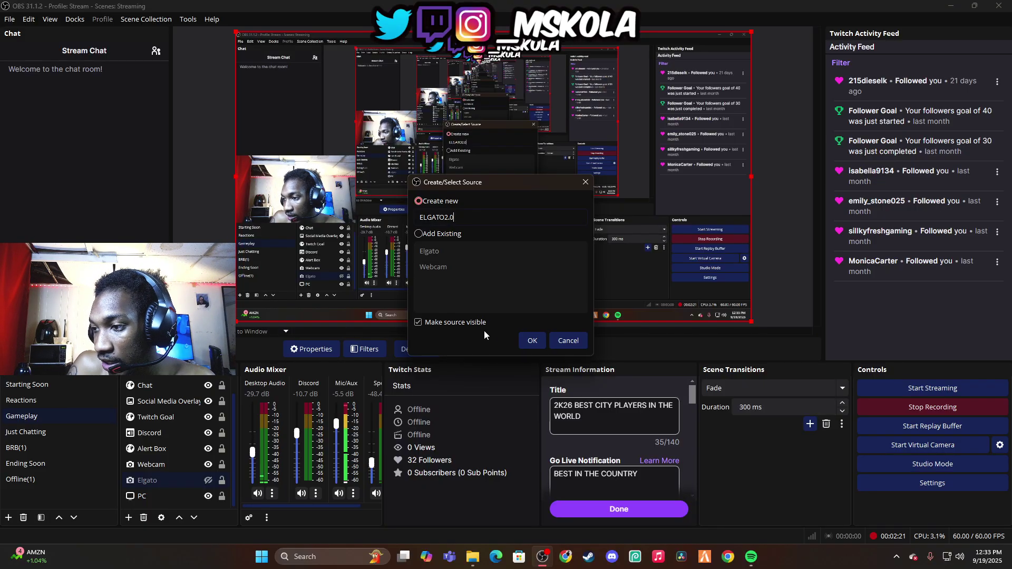
{"action": "left_click", "coordinate": [532, 341]}
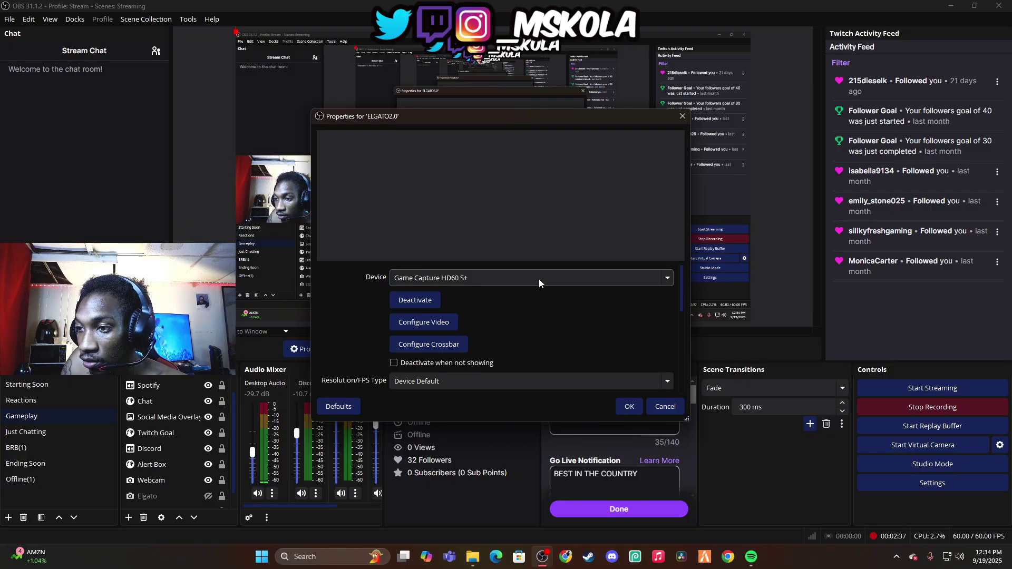
- Choose Game Capture HD60 S+ as the capture device for the ELGATO2.0 source and cancel out of its properties
{"action": "left_click", "coordinate": [506, 287]}
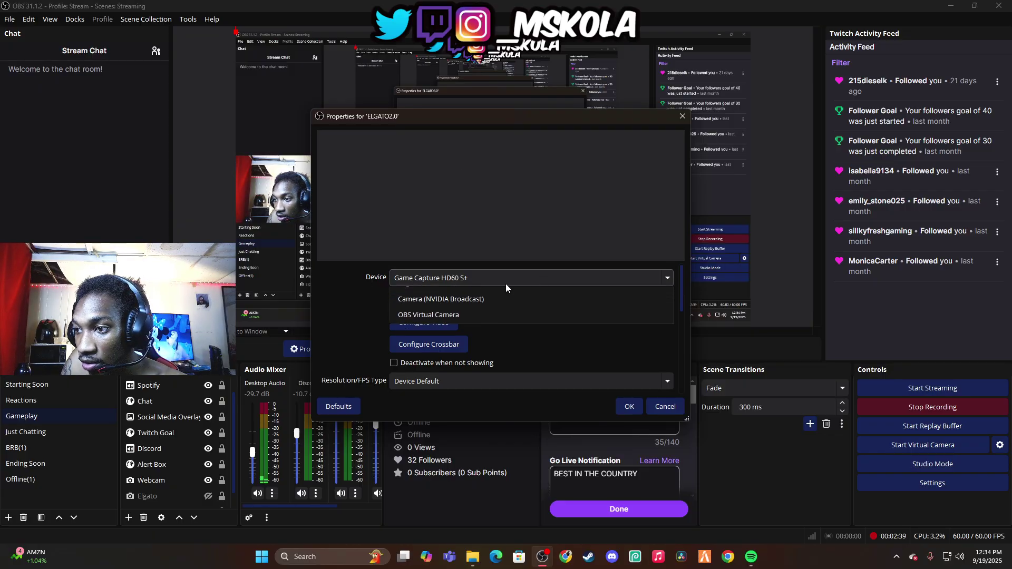
{"action": "left_click", "coordinate": [438, 280]}
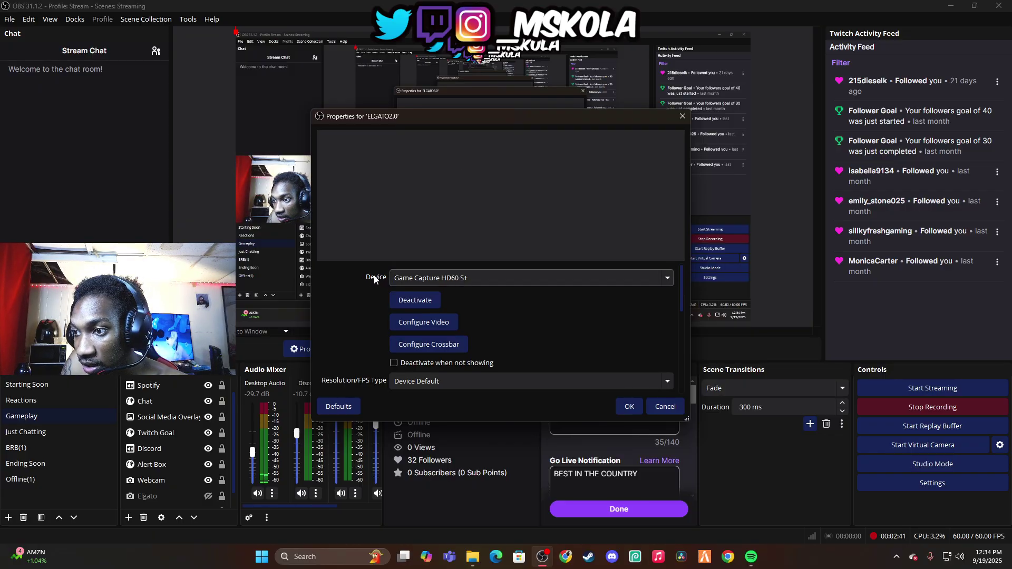
{"action": "left_click", "coordinate": [463, 280]}
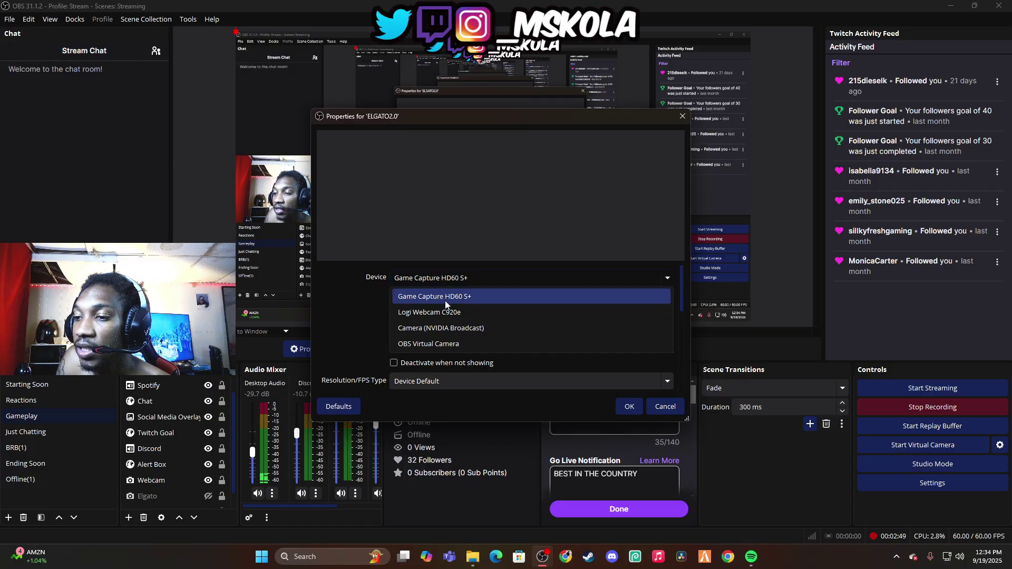
{"action": "left_click", "coordinate": [488, 297]}
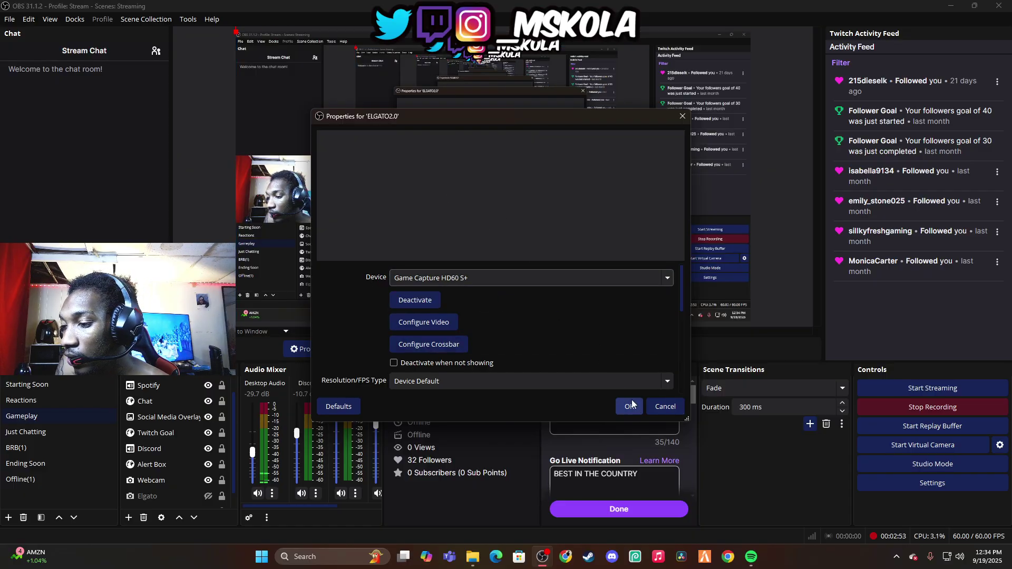
{"action": "left_click", "coordinate": [674, 409]}
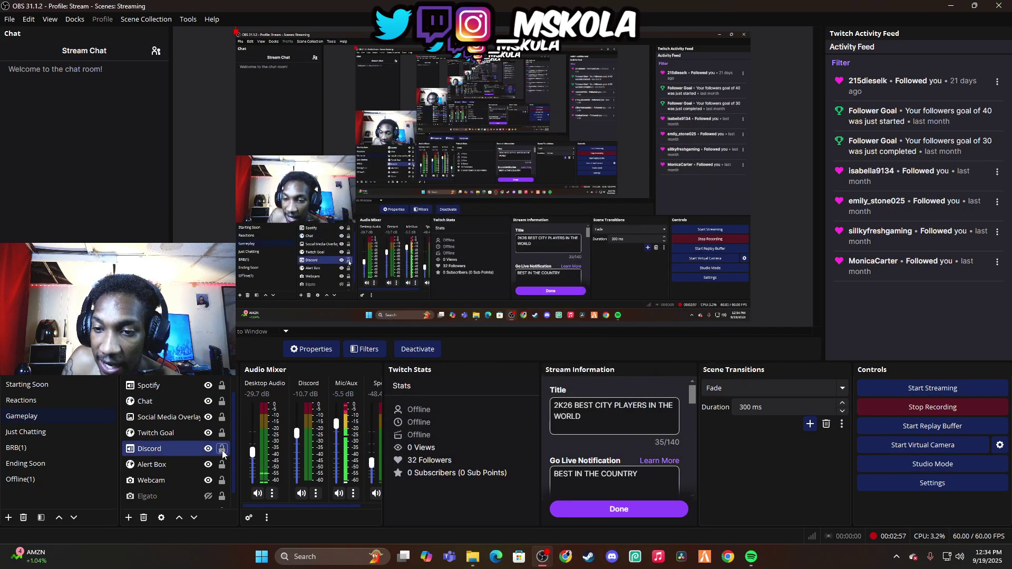
- Remove the ELGATO2.0 source from the Gameplay scene
{"action": "scroll", "coordinate": [175, 464], "scroll_direction": "down", "scroll_amount": 1}
{"action": "left_click", "coordinate": [180, 464]}
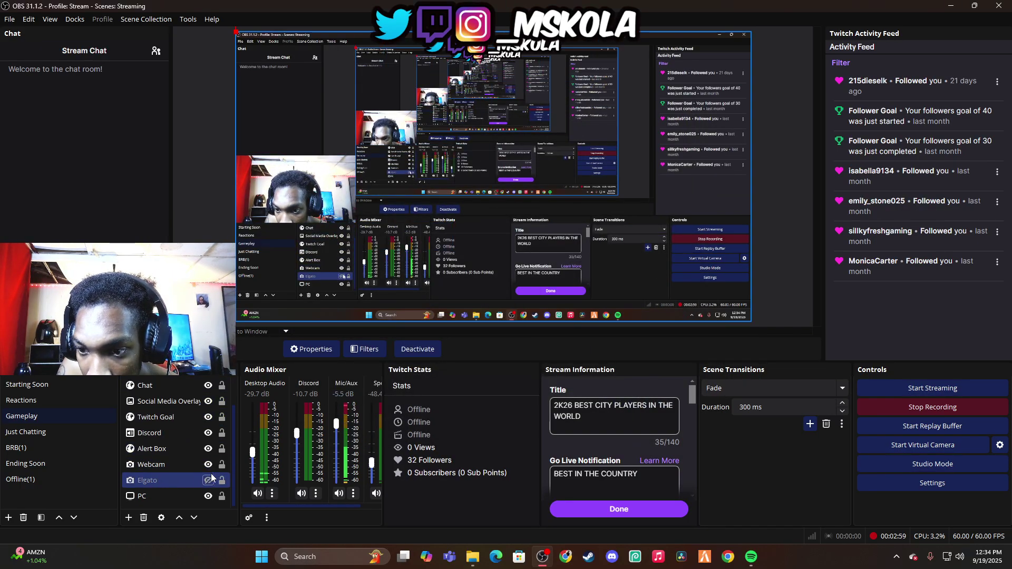
{"action": "scroll", "coordinate": [187, 456], "scroll_direction": "up", "scroll_amount": 2}
{"action": "left_click", "coordinate": [180, 401]}
{"action": "right_click", "coordinate": [178, 389]}
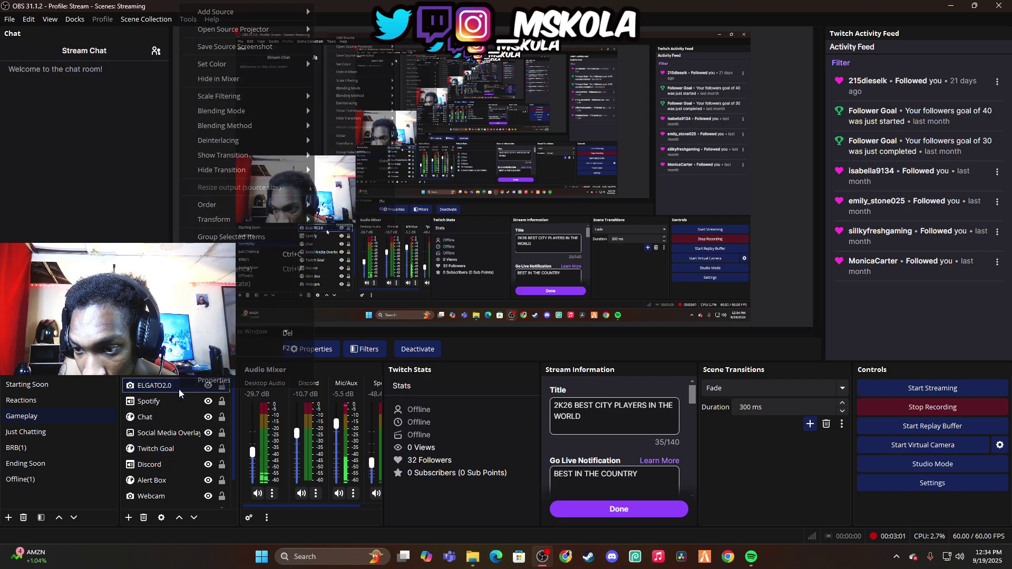
{"action": "left_click", "coordinate": [253, 334]}
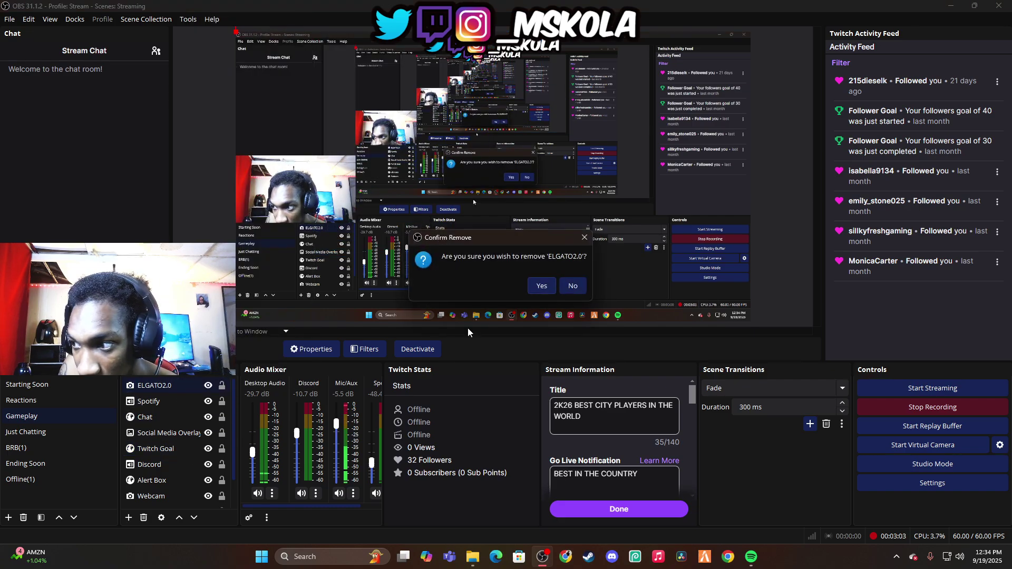
{"action": "left_click", "coordinate": [588, 492]}
{"action": "left_click", "coordinate": [159, 419]}
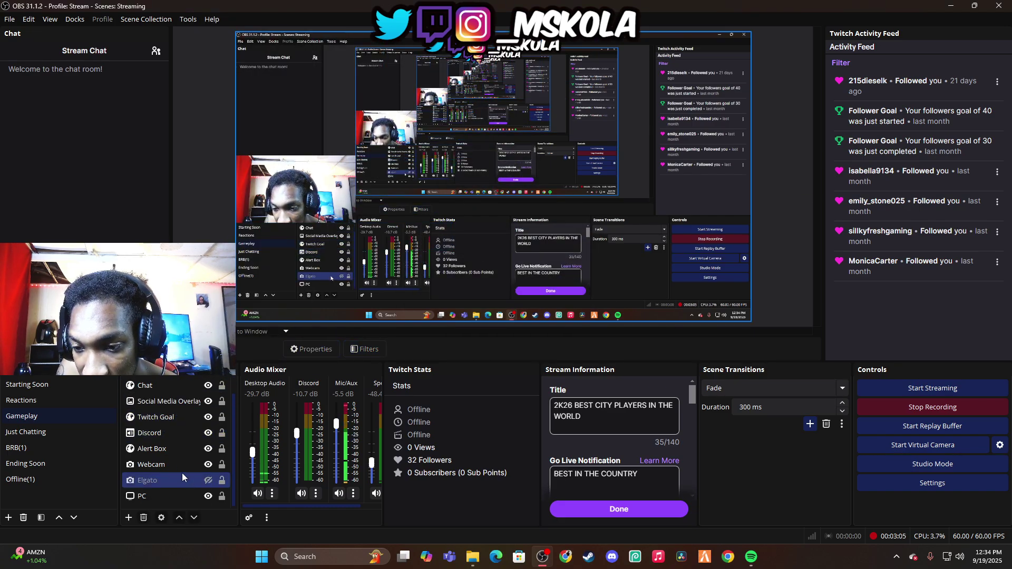
{"action": "left_click", "coordinate": [226, 437]}
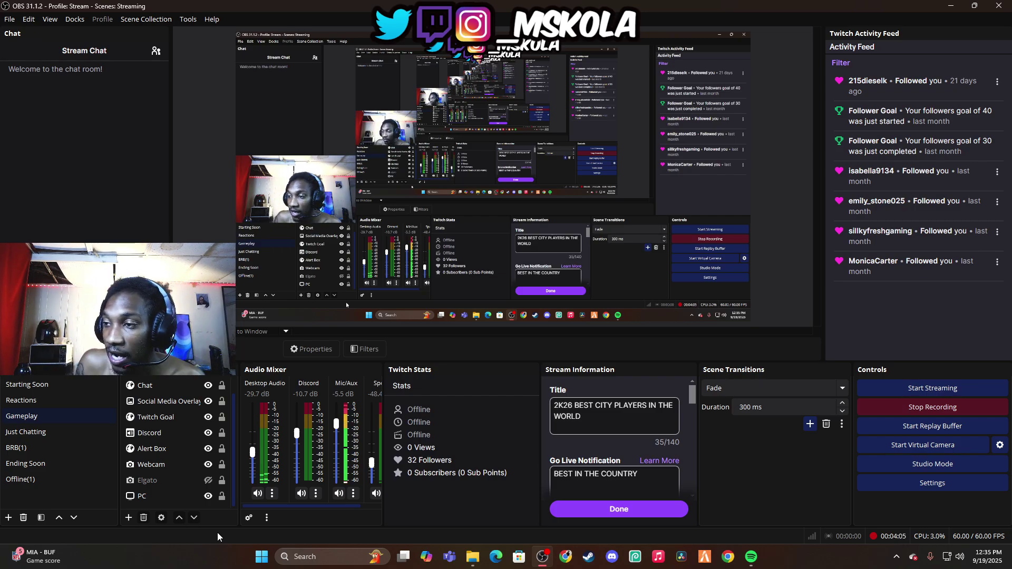
- Show the existing Elgato source briefly to preview the console feed and hide it again
{"action": "left_click", "coordinate": [208, 479]}
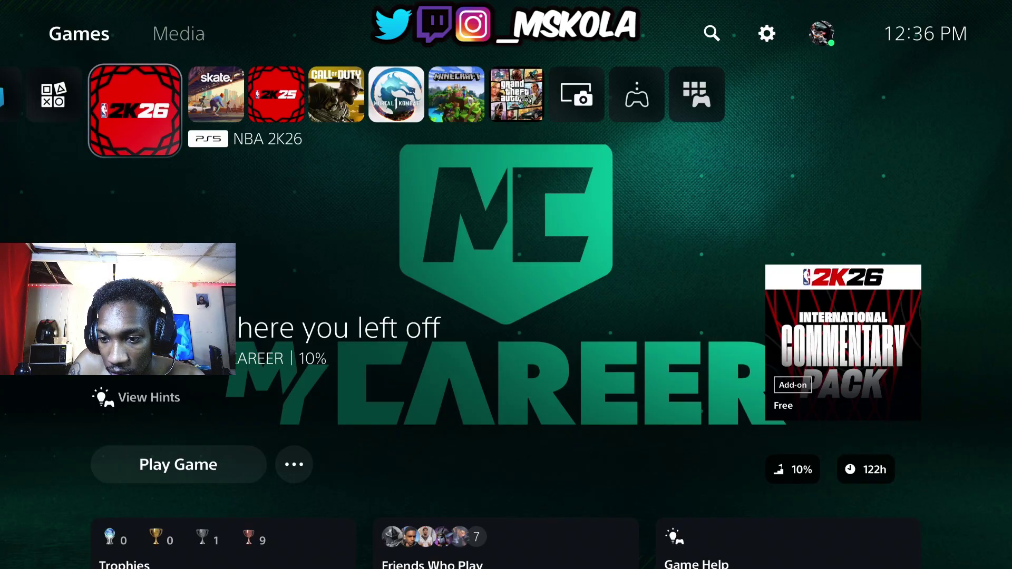
{"action": "left_click", "coordinate": [208, 481]}
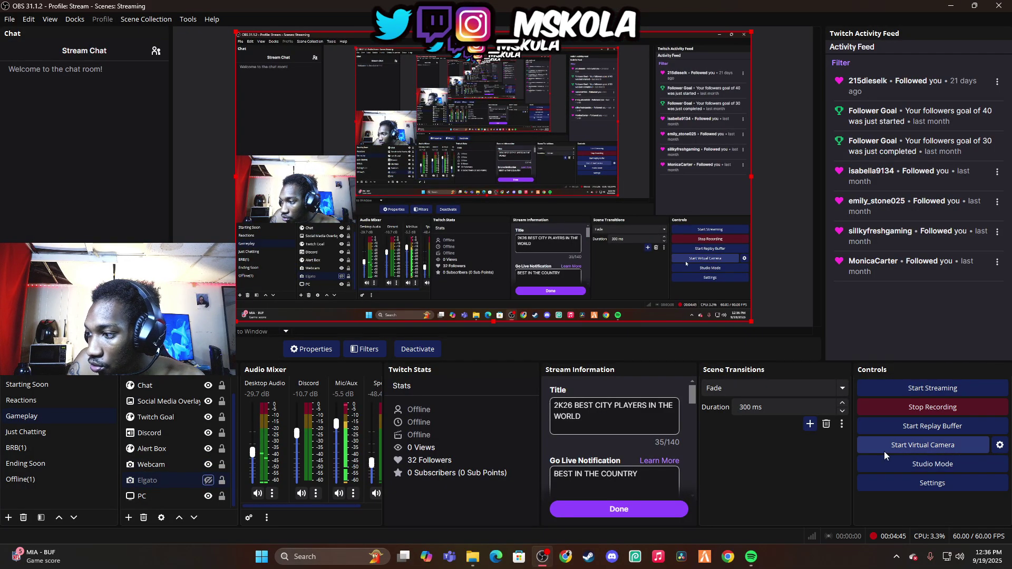
- Review the available Desktop Audio and Mic/Auxiliary Audio devices in the global audio settings, keeping the current choices
{"action": "left_click", "coordinate": [918, 486]}
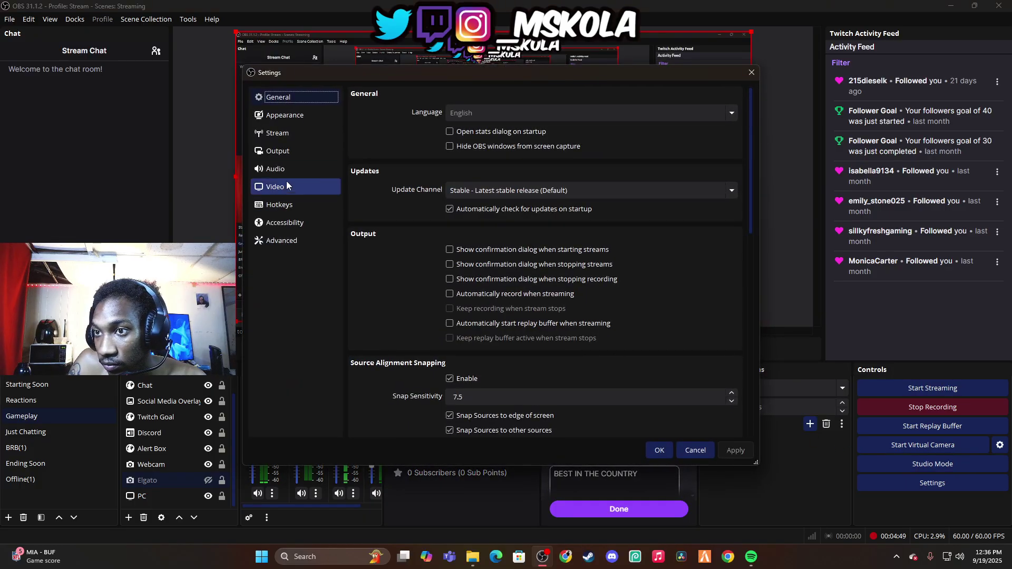
{"action": "left_click", "coordinate": [290, 168]}
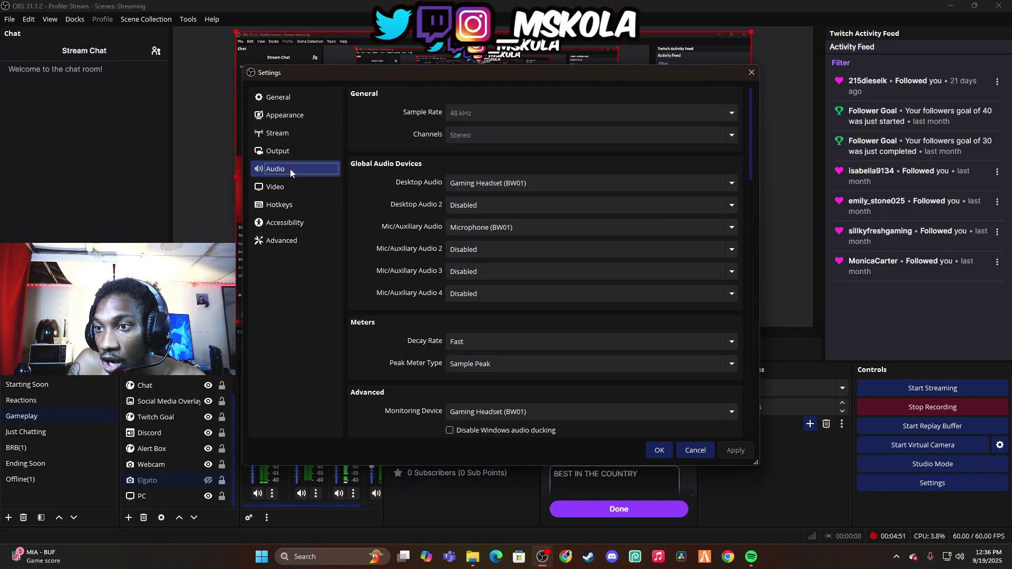
{"action": "left_click_drag", "start_coordinate": [485, 74], "coordinate": [425, 104]}
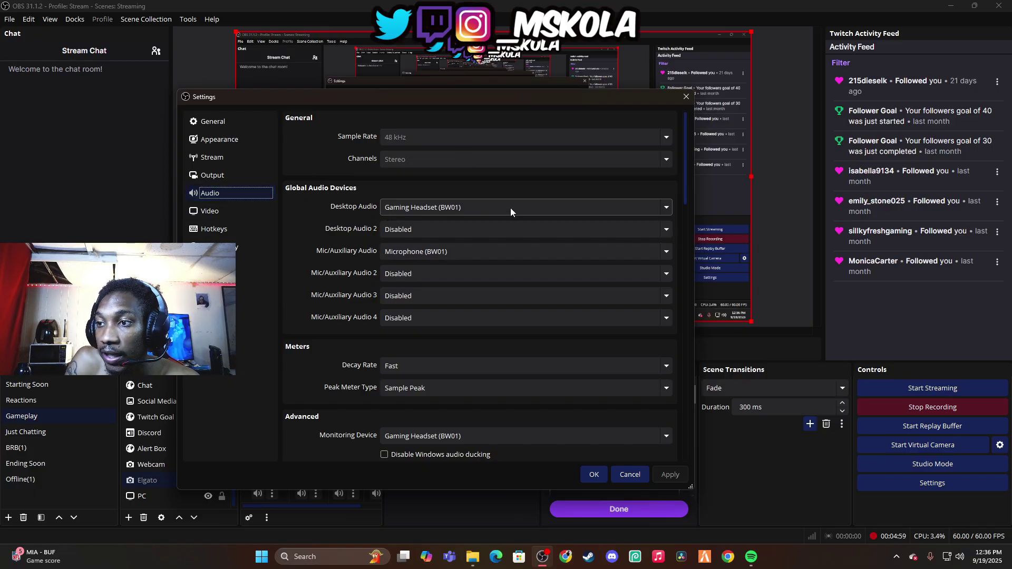
{"action": "left_click", "coordinate": [436, 207]}
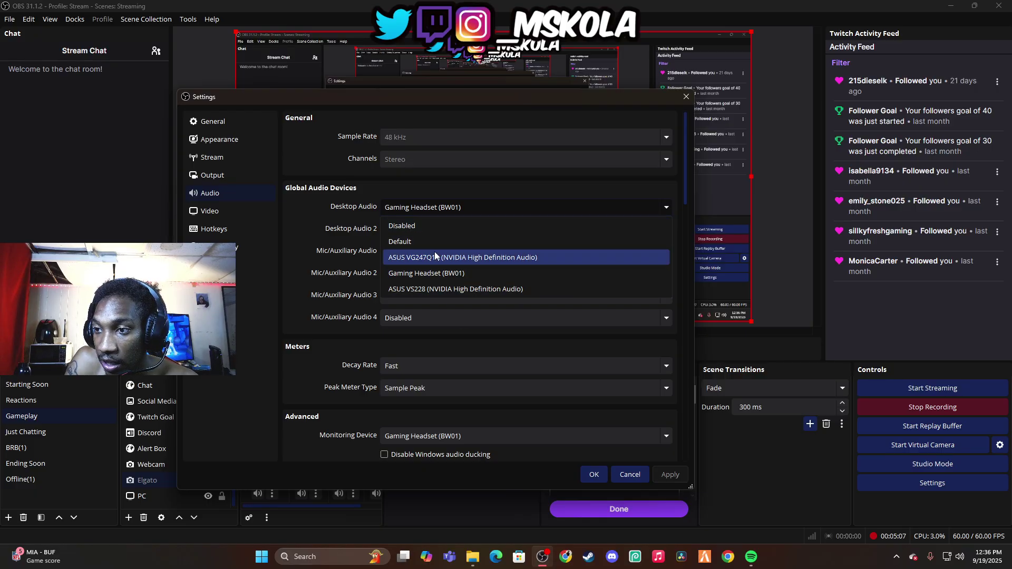
{"action": "left_click", "coordinate": [449, 207]}
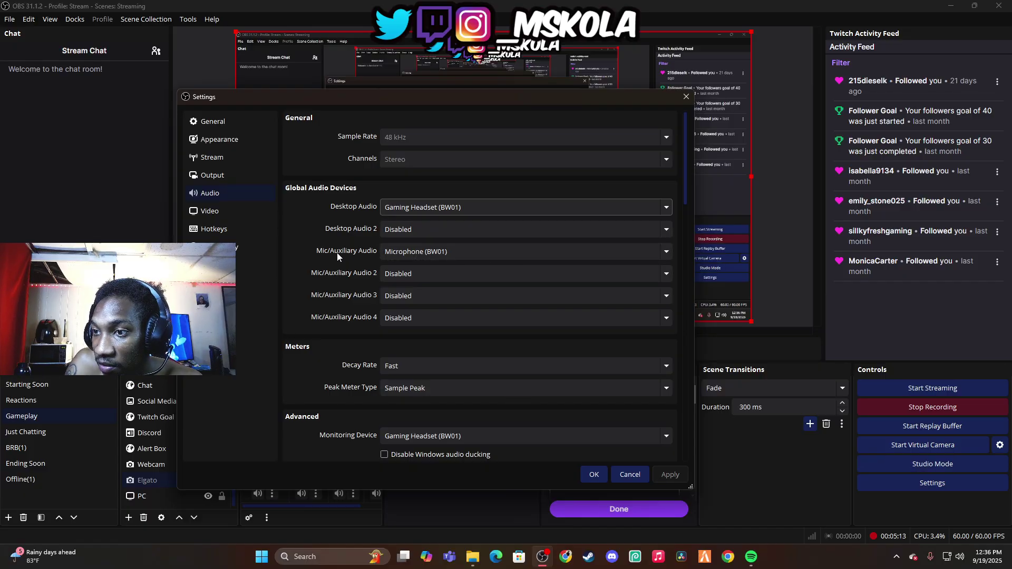
{"action": "left_click", "coordinate": [563, 255]}
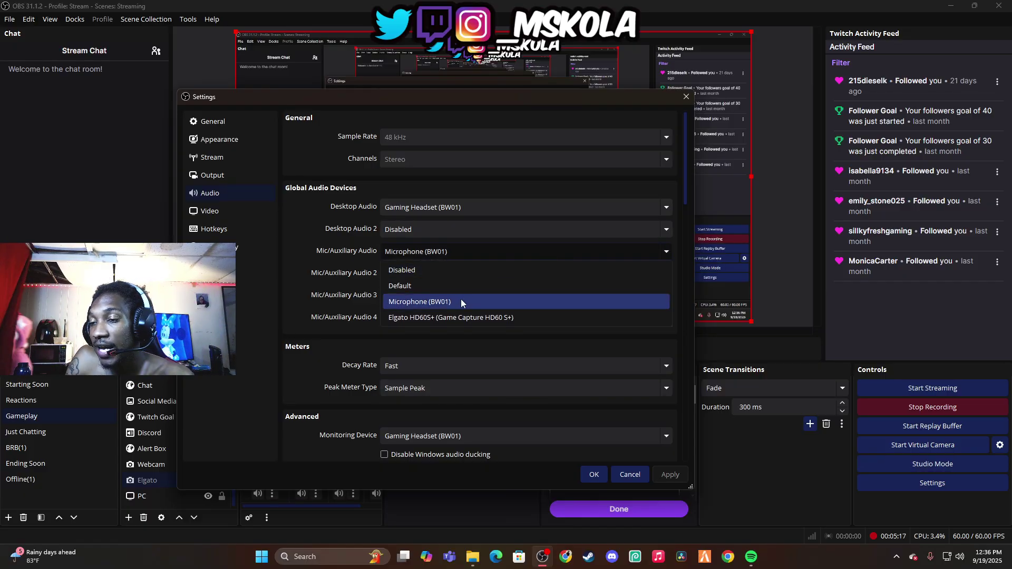
{"action": "left_click", "coordinate": [488, 254]}
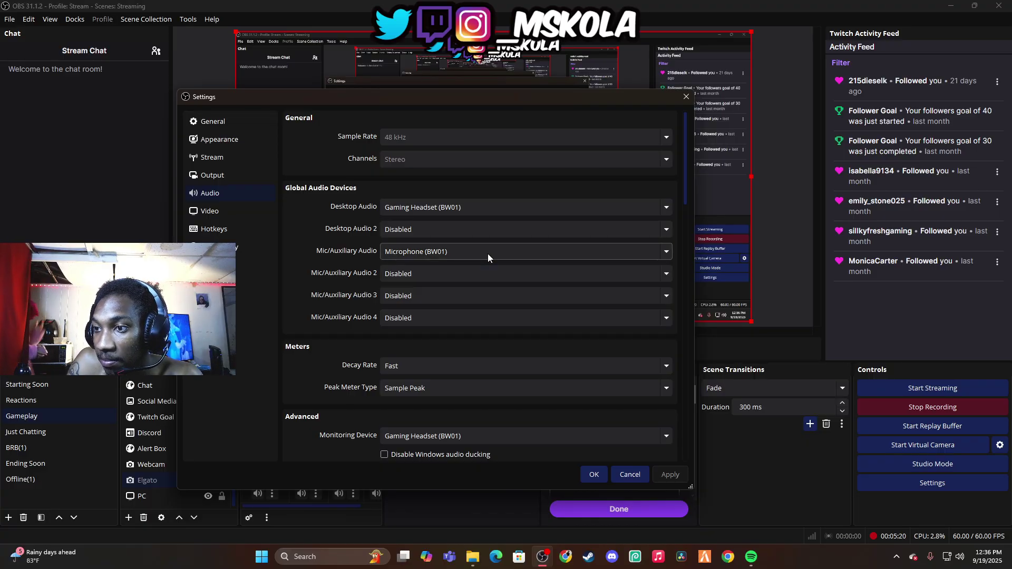
{"action": "left_click", "coordinate": [593, 474]}
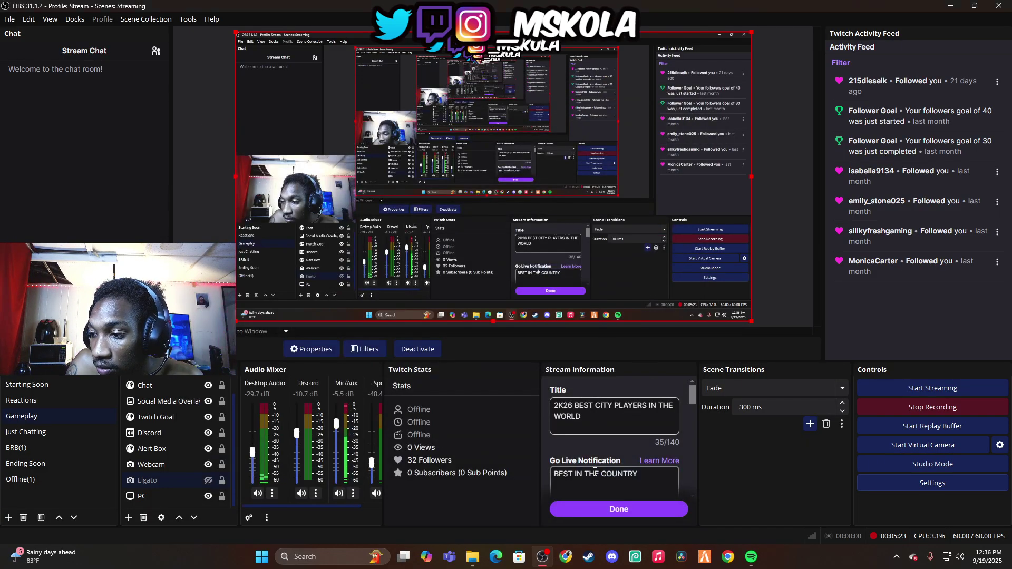
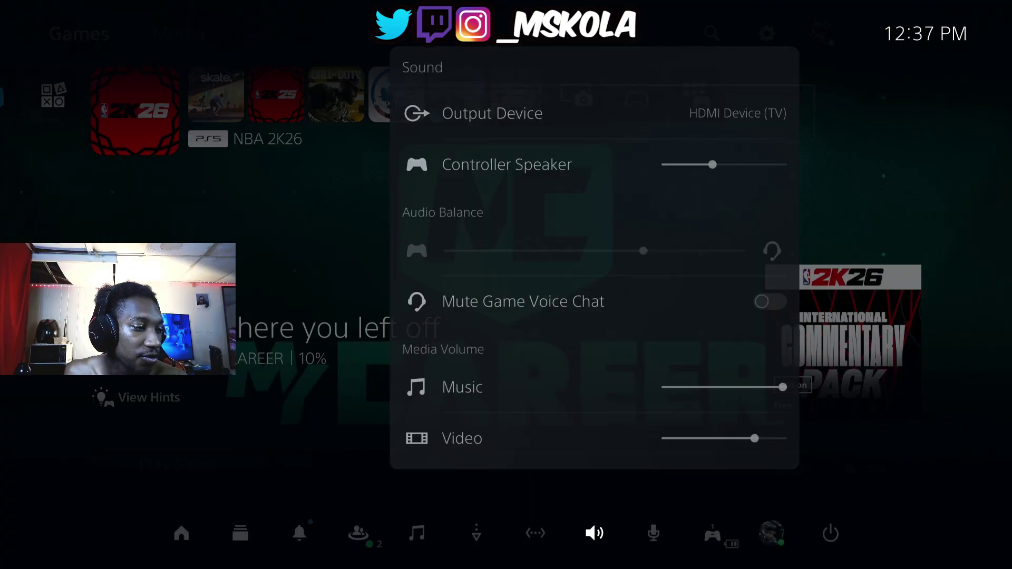
- Open the Sound options in the PS5 control center to check the Output Device setting
{"action": "key", "text": "Down"}
{"action": "key", "text": "super"}
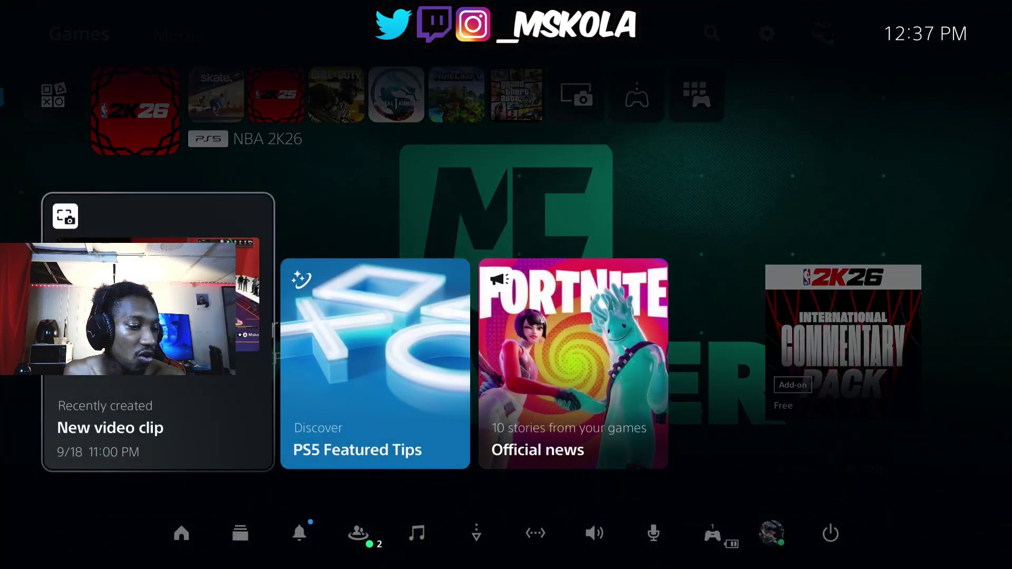
{"action": "key", "text": "Return"}
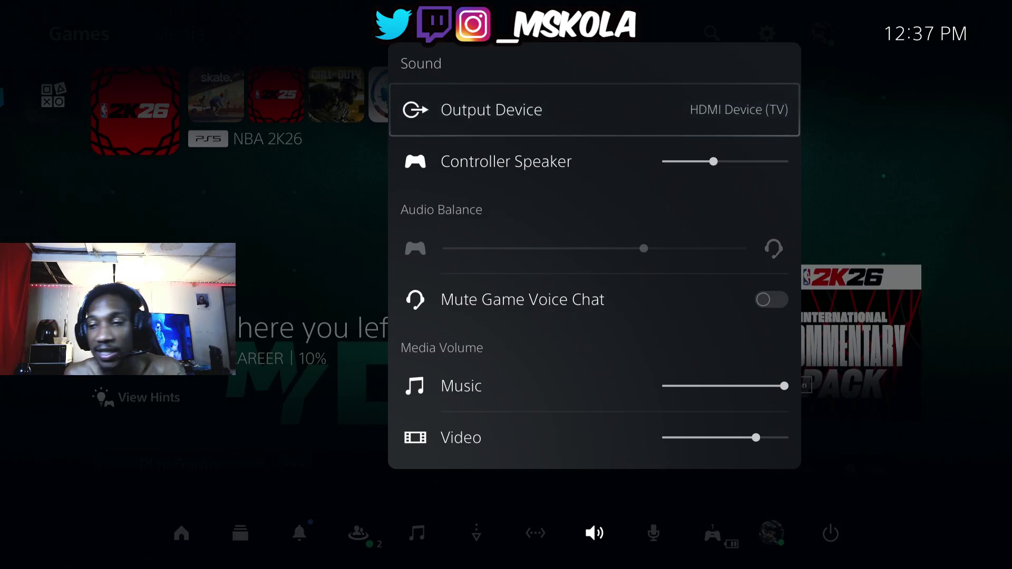
- Review the available Output Device choices in the PS5 Sound options, keep HDMI Device (TV) selected, and close the options
{"action": "key", "text": "Return"}
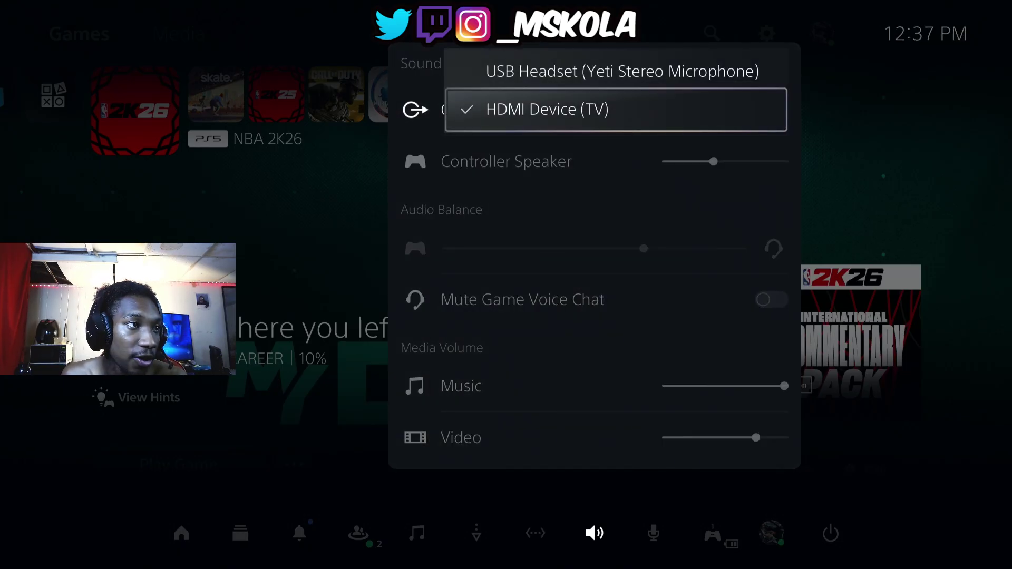
{"action": "key", "text": "Up"}
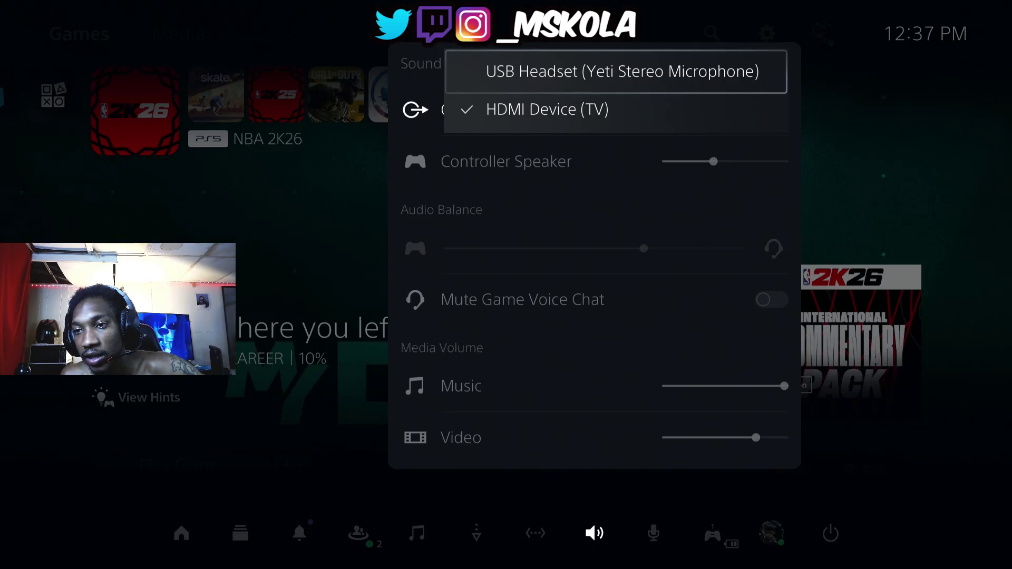
{"action": "key", "text": "Down"}
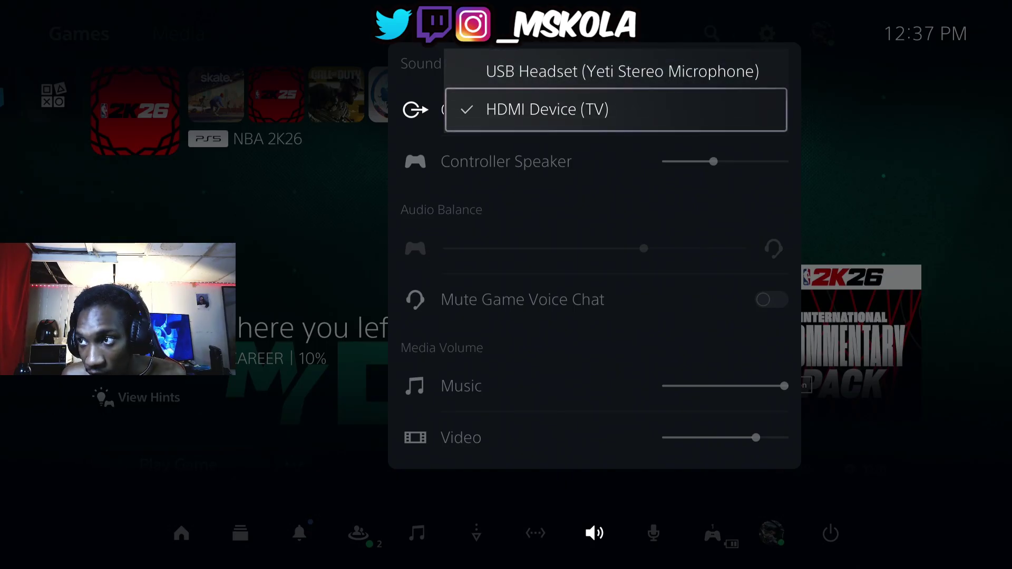
{"action": "key", "text": "Up"}
{"action": "key", "text": "Down"}
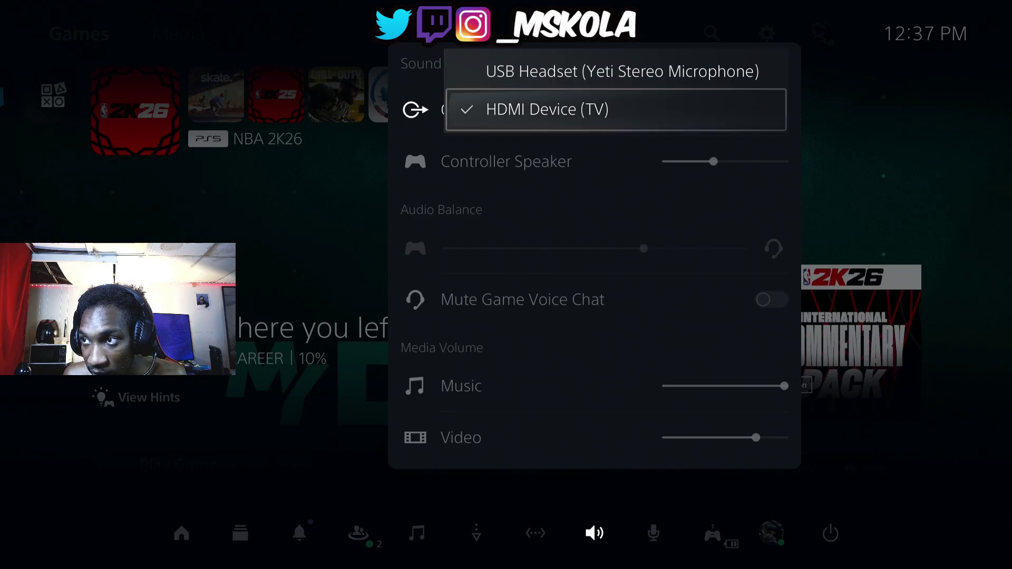
{"action": "key", "text": "Return"}
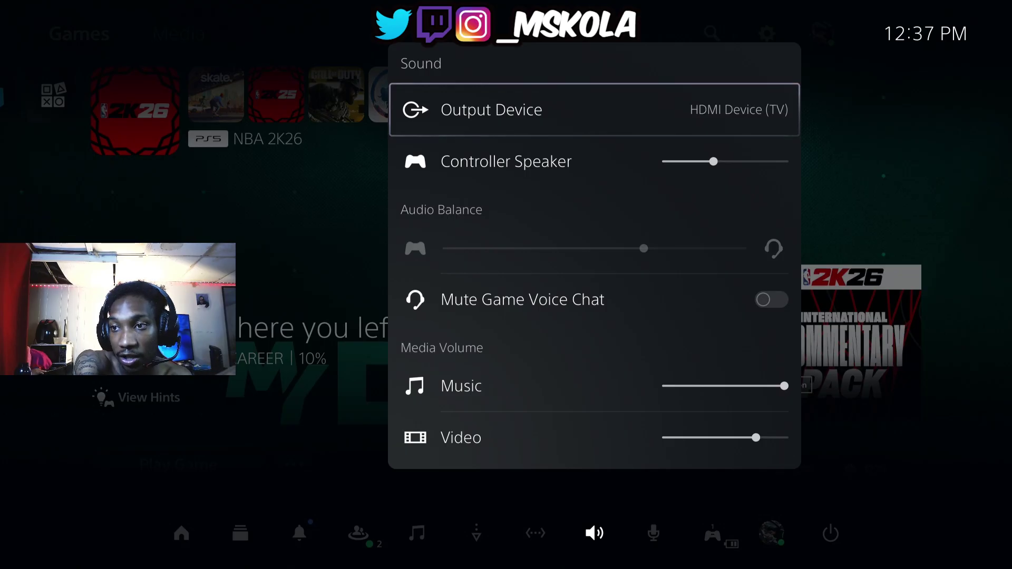
{"action": "key", "text": "Escape"}
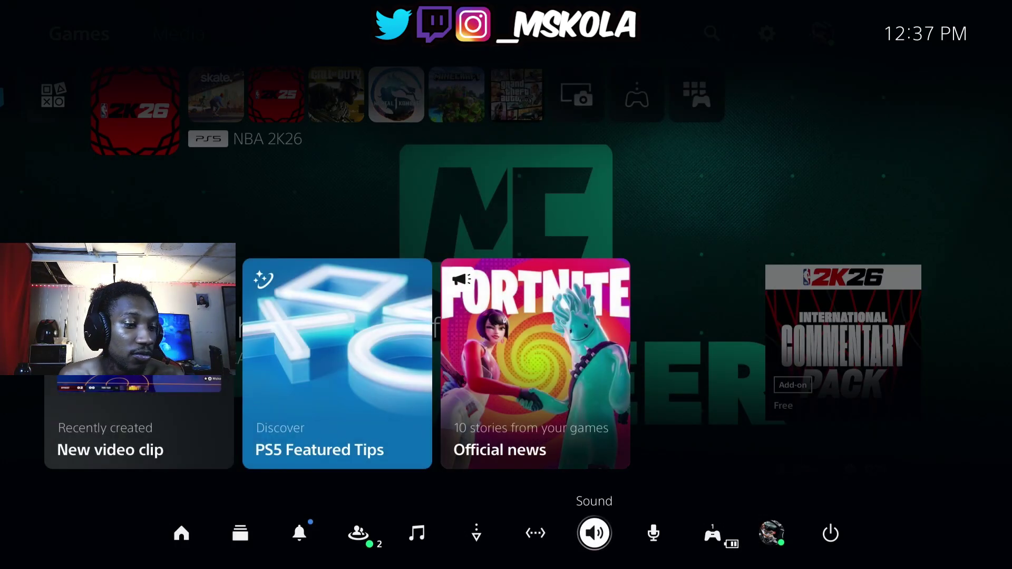
{"action": "key", "text": "Escape"}
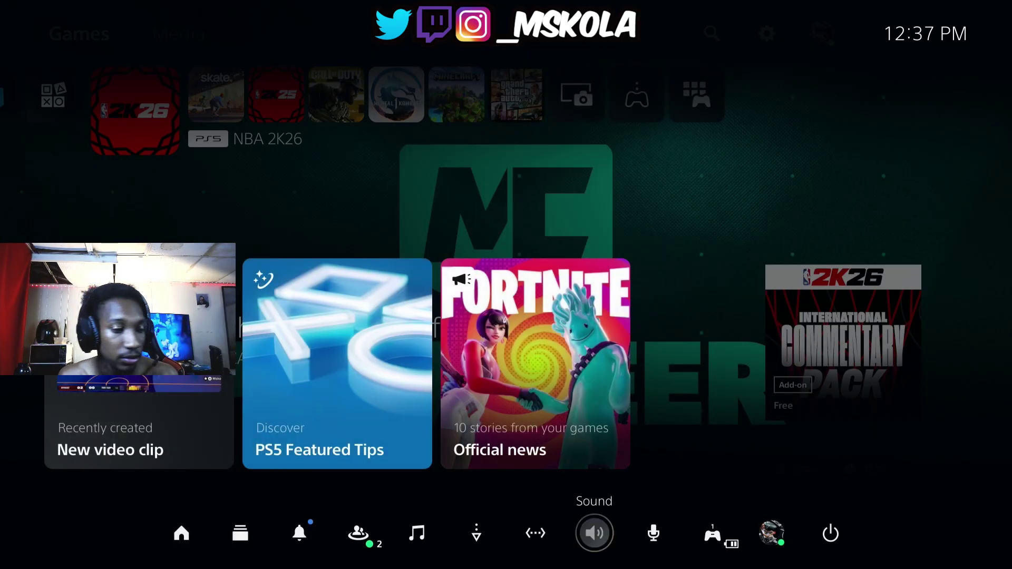
{"action": "key", "text": "super"}
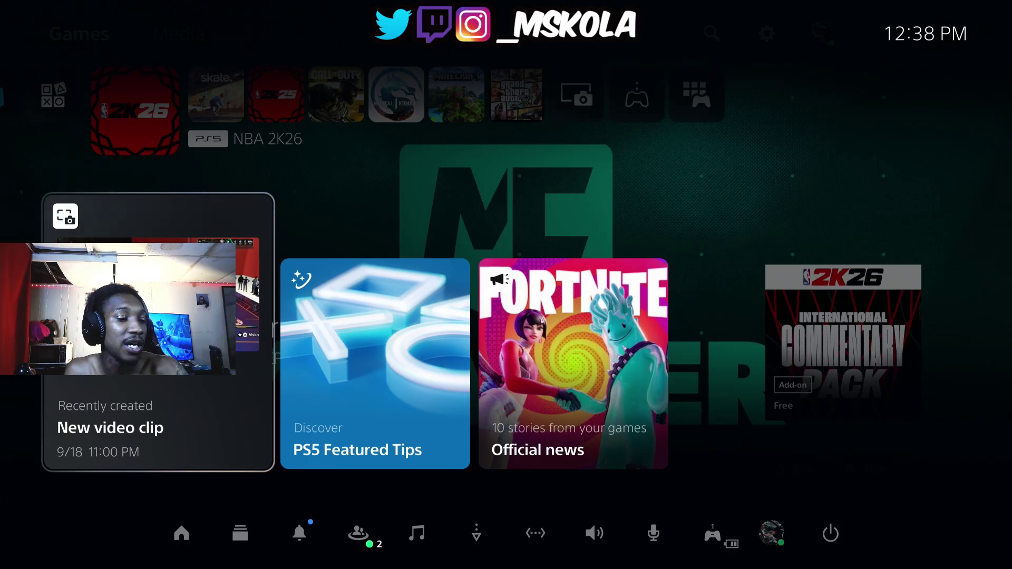
{"action": "key", "text": "Down"}
{"action": "key", "text": "Right"}
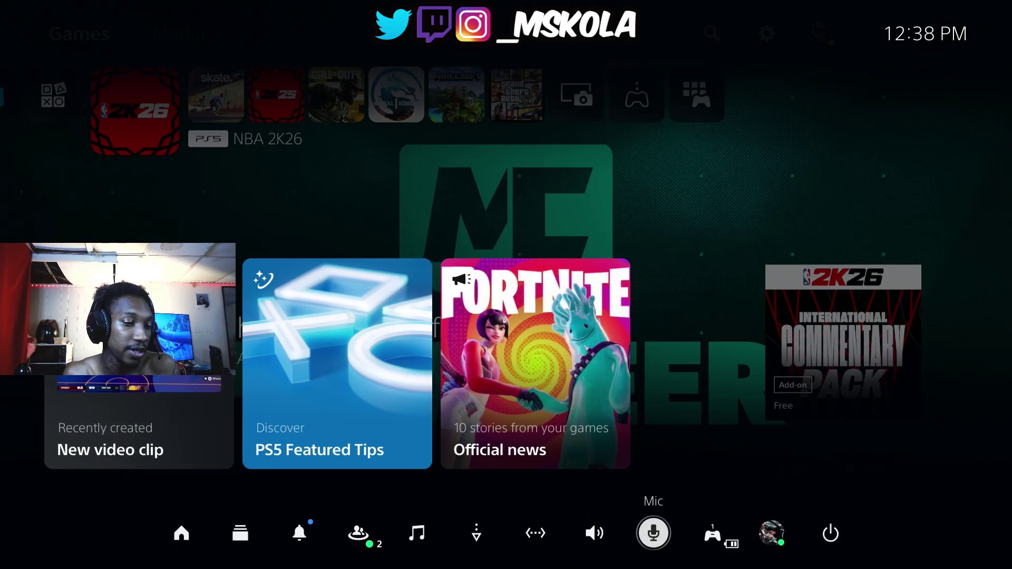
{"action": "key", "text": "Left"}
{"action": "key", "text": "Return"}
{"action": "key", "text": "Escape"}
{"action": "key", "text": "Left"}
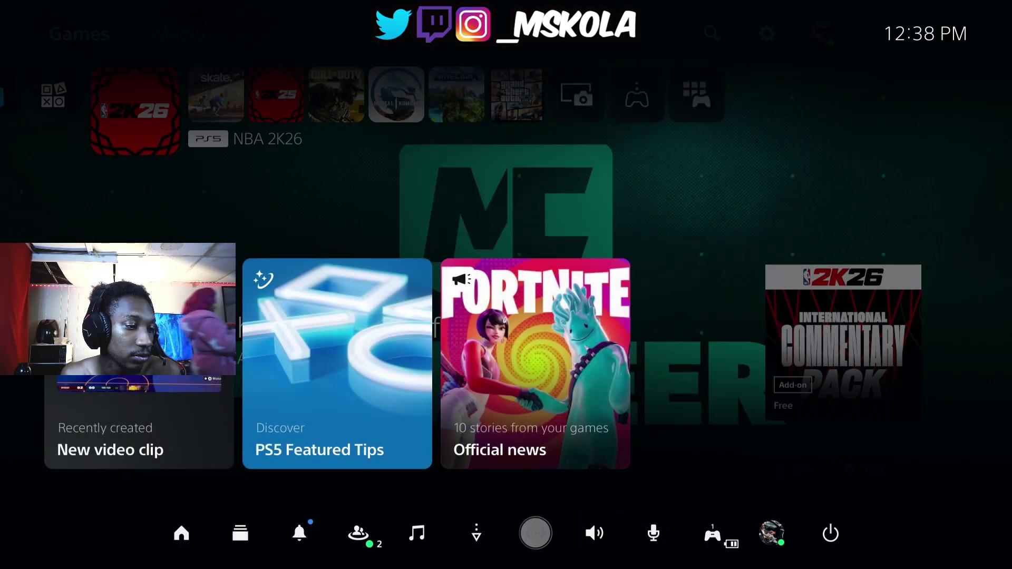
{"action": "key", "text": "Left"}
{"action": "key", "text": "Left"}
{"action": "key", "text": "Right"}
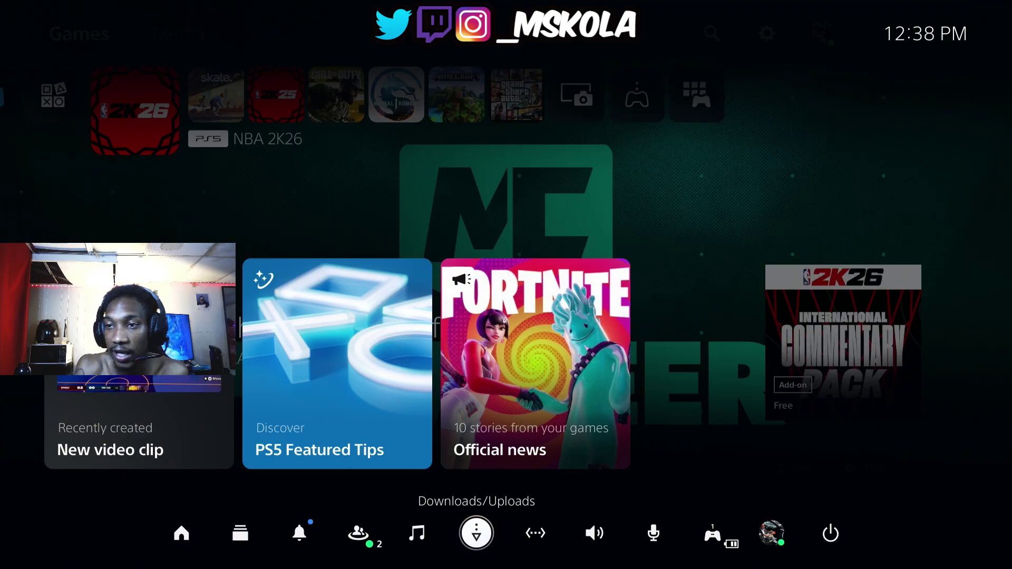
{"action": "key", "text": "Left"}
{"action": "key", "text": "Left"}
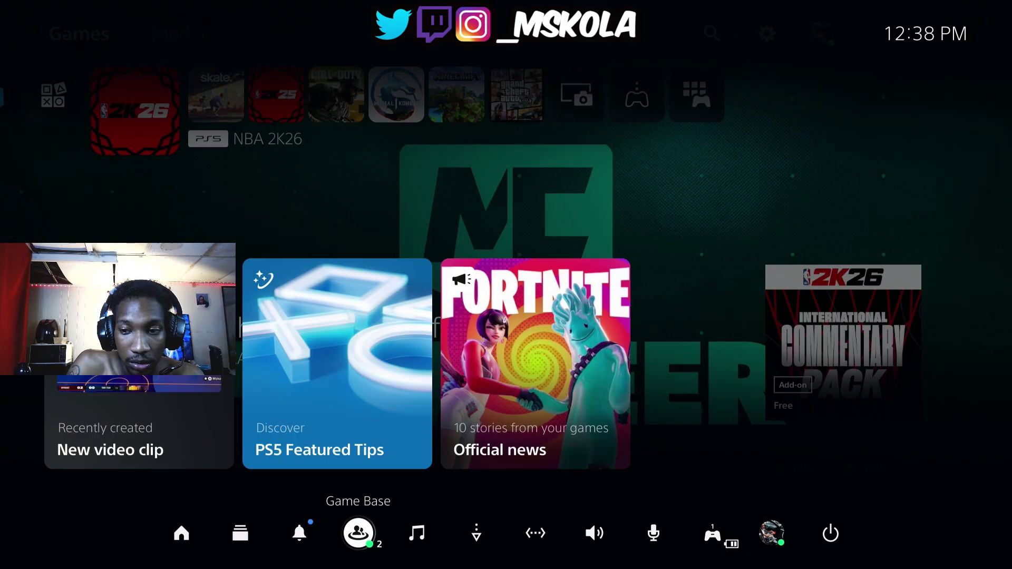
{"action": "key", "text": "Right"}
{"action": "key", "text": "Left"}
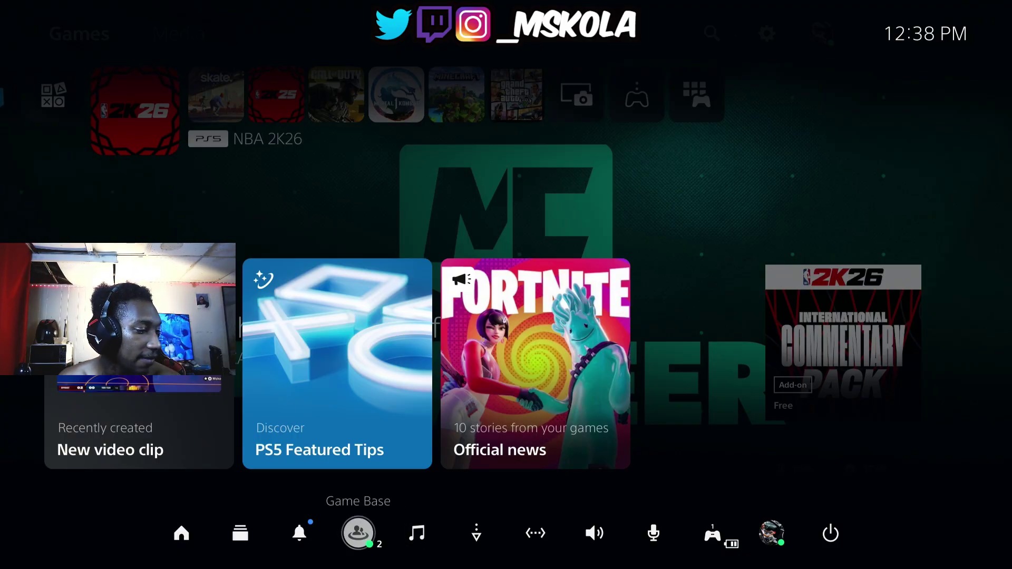
{"action": "key", "text": "Left"}
{"action": "key", "text": "Right"}
{"action": "key", "text": "Right"}
{"action": "key", "text": "Right"}
{"action": "key", "text": "Right"}
{"action": "key", "text": "Right"}
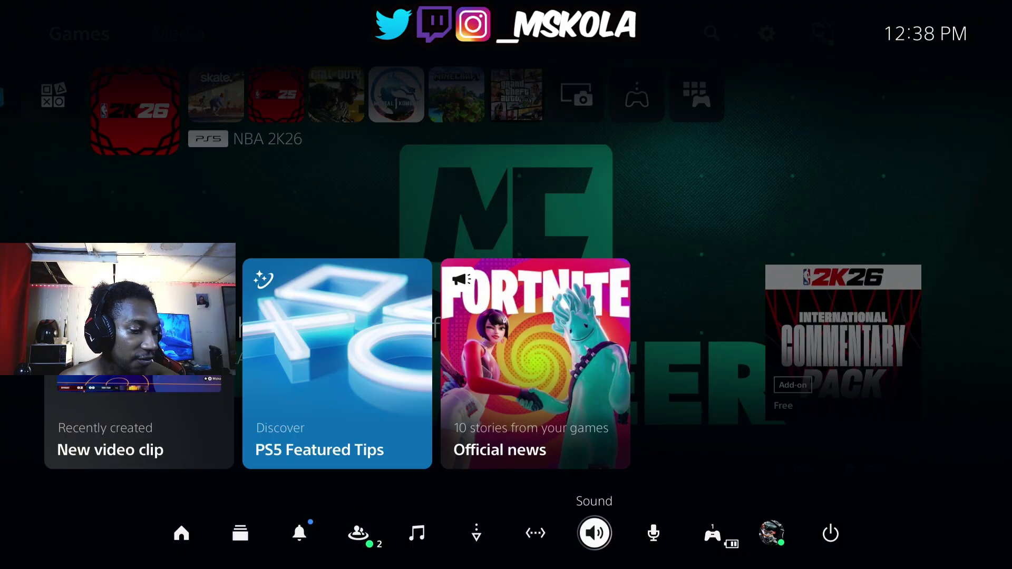
{"action": "key", "text": "Return"}
{"action": "key", "text": "Escape"}
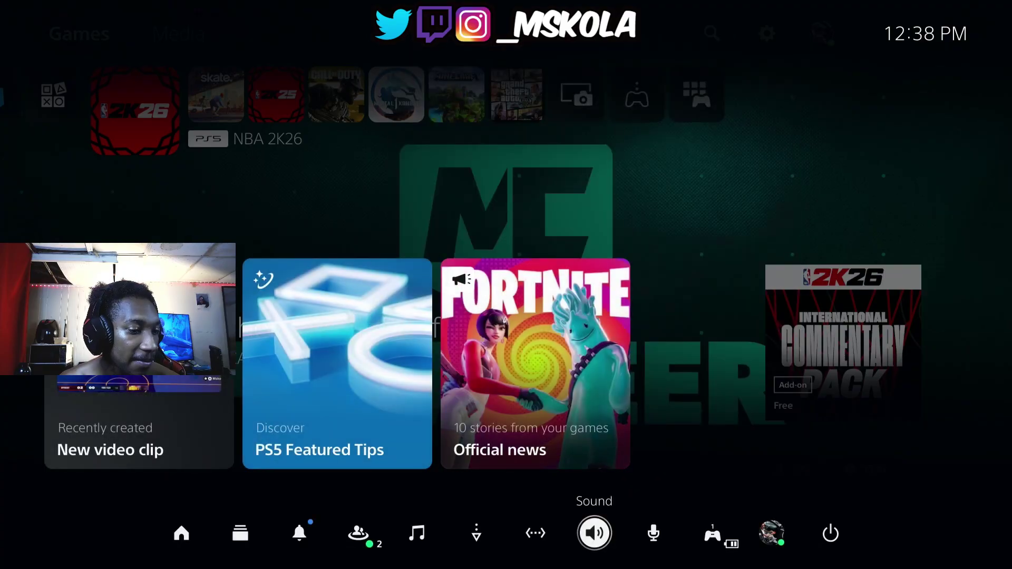
- Review the available input devices in the PS5 Mic options, keep USB Headset (Yeti Stereo Microphone) selected, and close the options
{"action": "key", "text": "Right"}
{"action": "key", "text": "Right"}
{"action": "key", "text": "Left"}
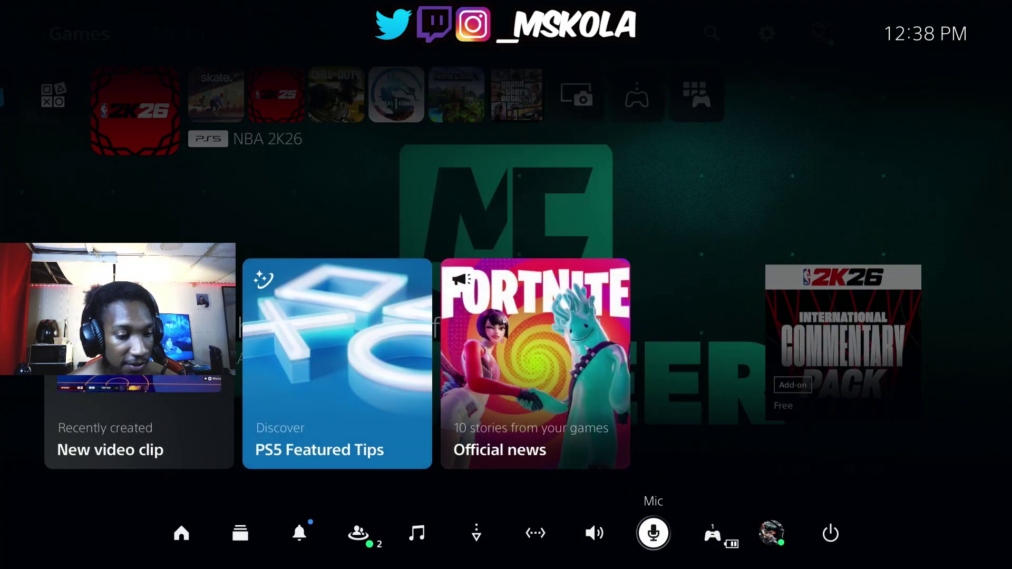
{"action": "key", "text": "Return"}
{"action": "key", "text": "Down"}
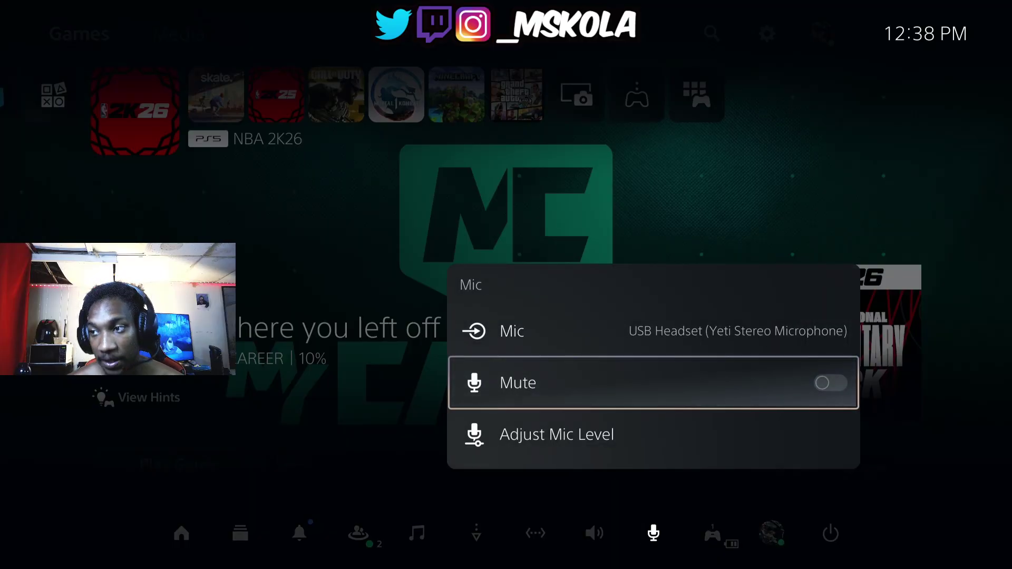
{"action": "key", "text": "Up"}
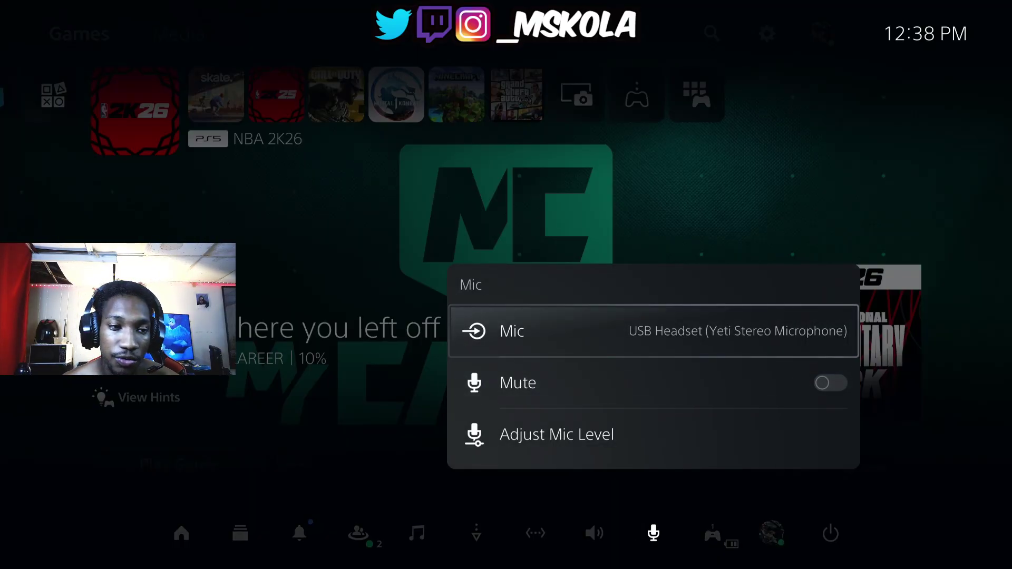
{"action": "key", "text": "Return"}
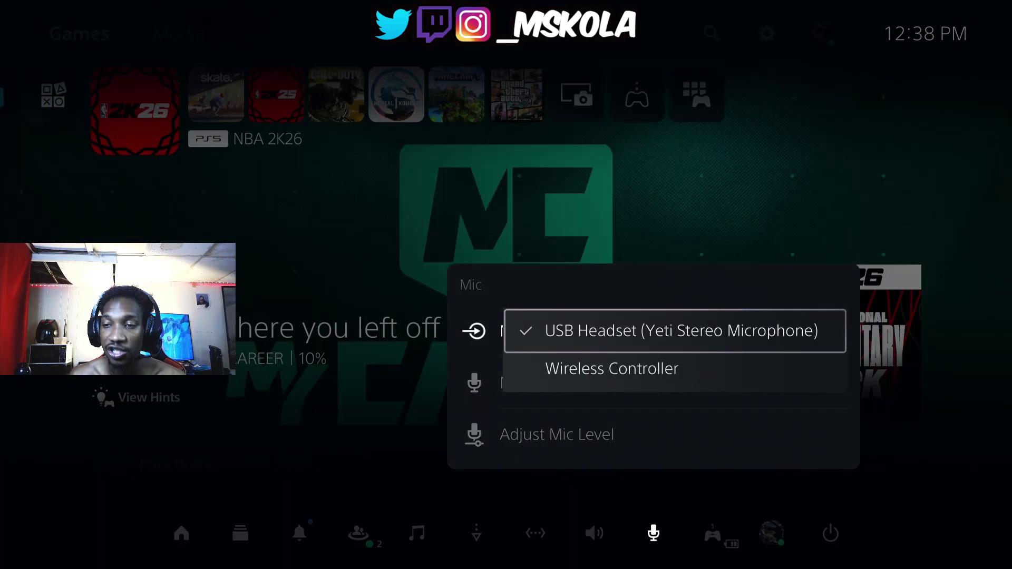
{"action": "key", "text": "Down"}
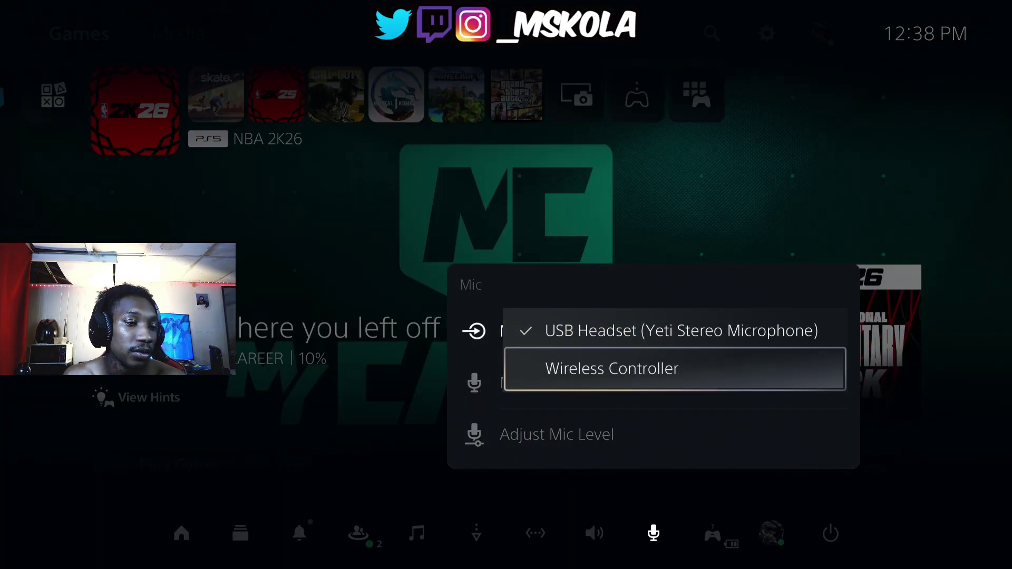
{"action": "key", "text": "Up"}
{"action": "key", "text": "Return"}
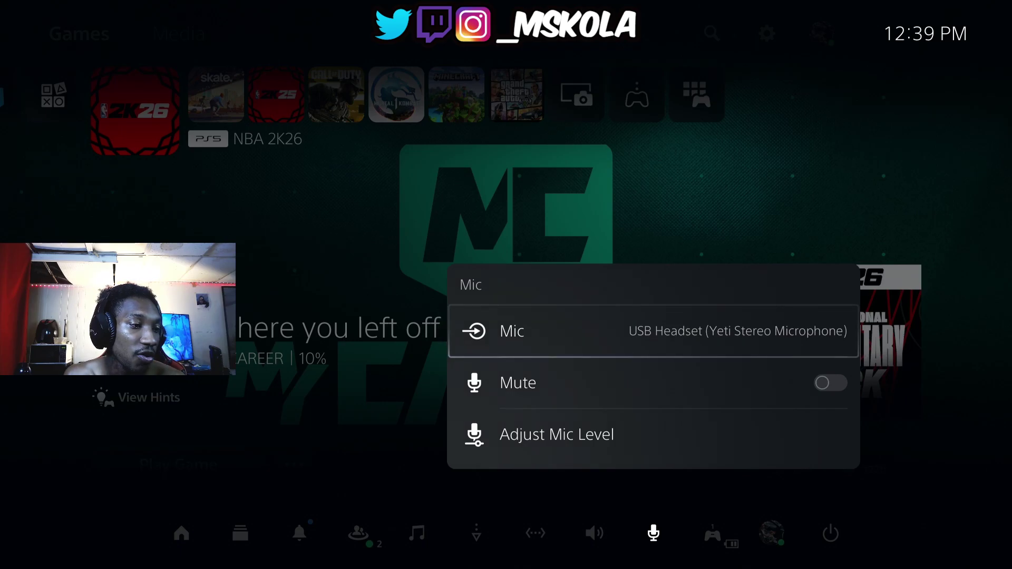
{"action": "key", "text": "Return"}
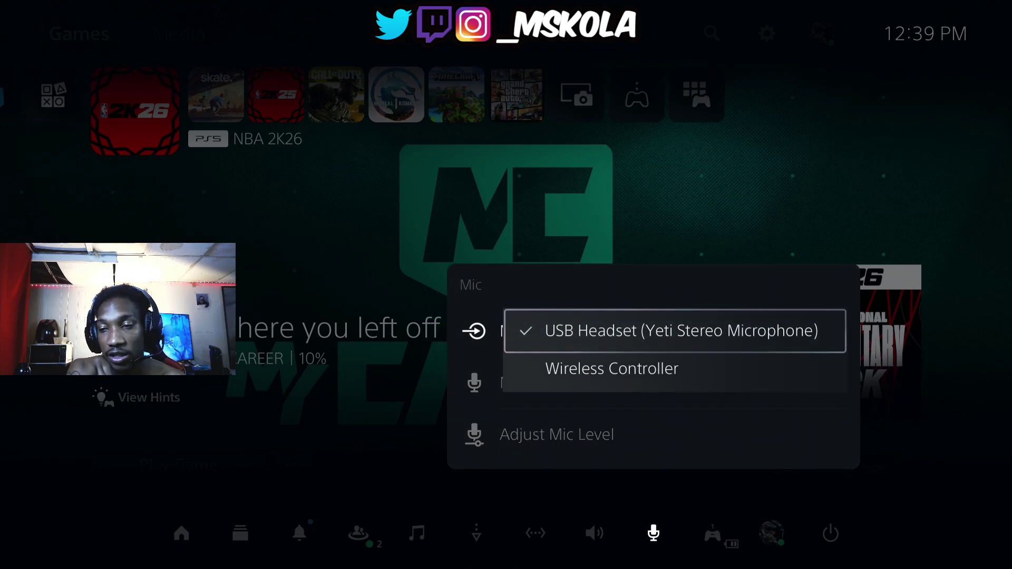
{"action": "key", "text": "Return"}
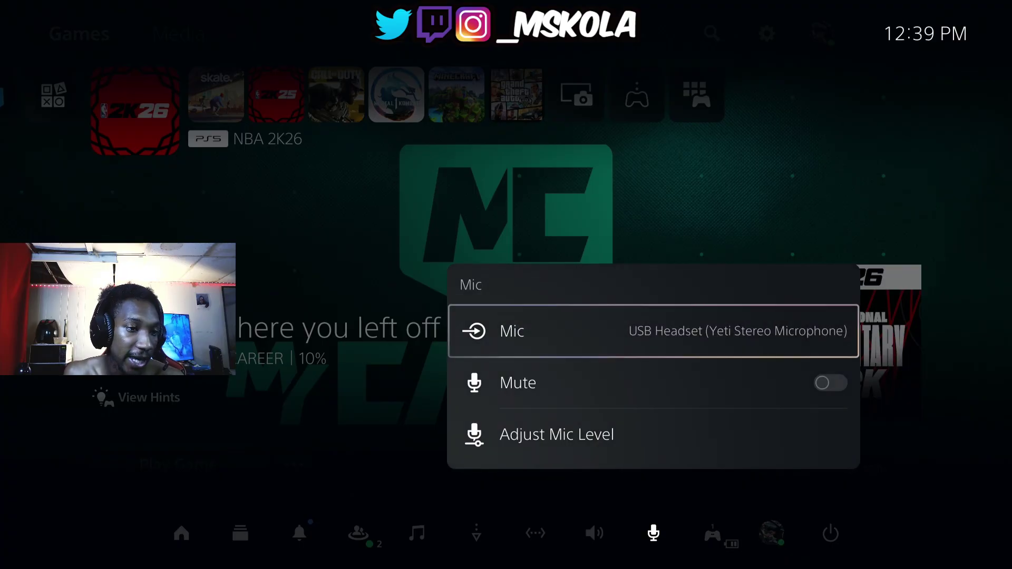
{"action": "key", "text": "Escape"}
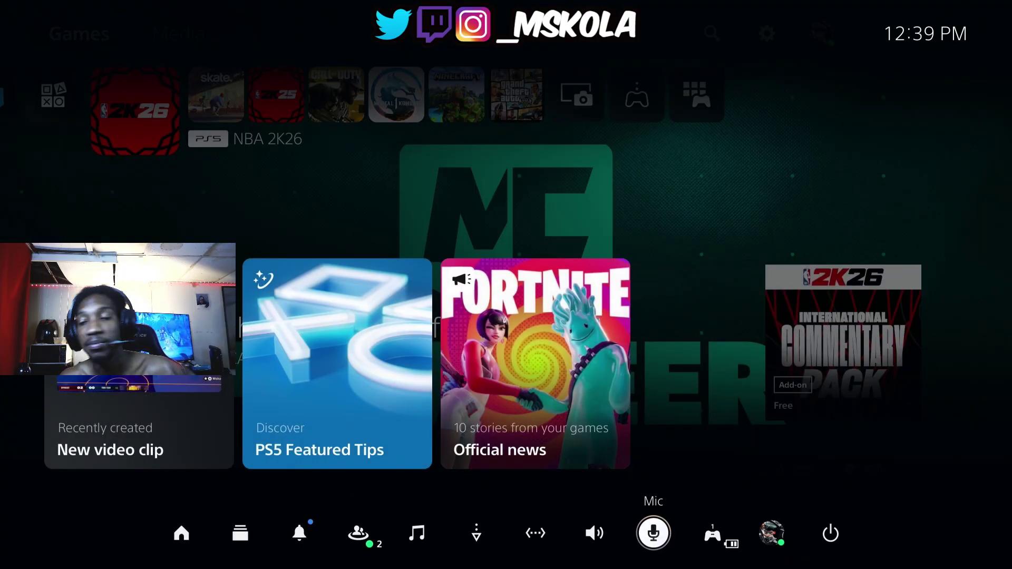